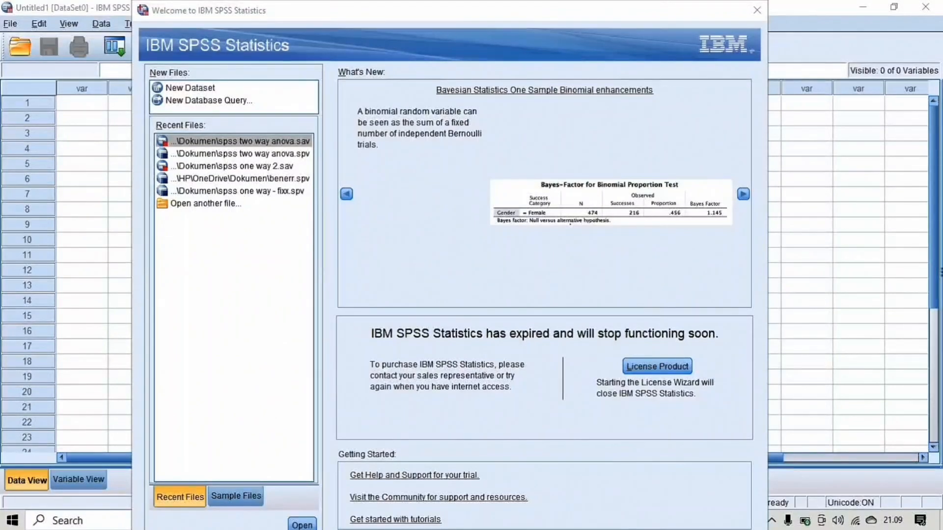
- Create a new dataset and open the Studi Kasus PBL STATISTIKA workbook in Excel, arranged side by side with the data editor
double_click(196, 89)
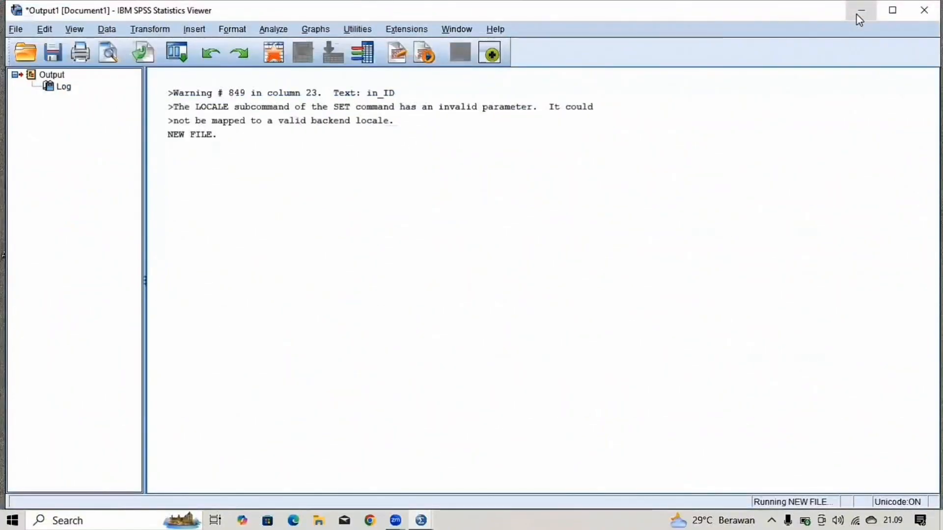
click(860, 12)
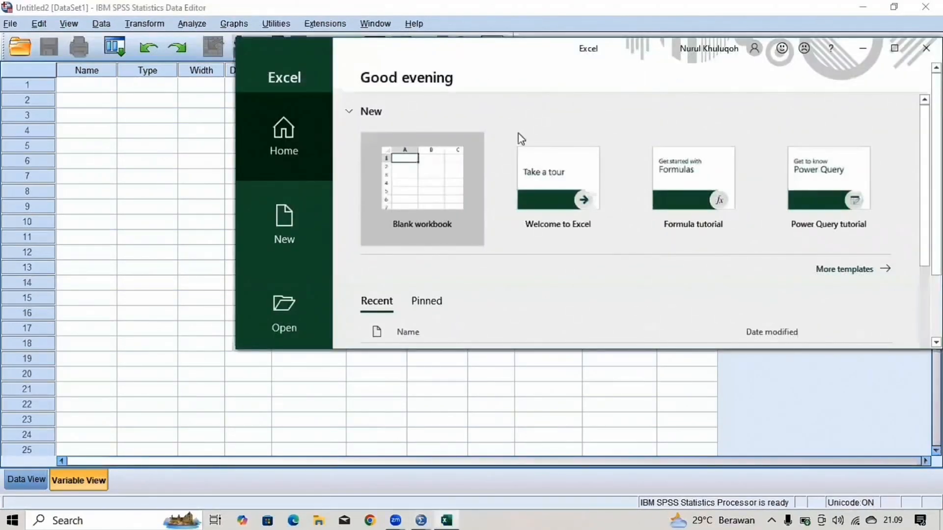
scroll(520, 135, down, 5)
click(519, 129)
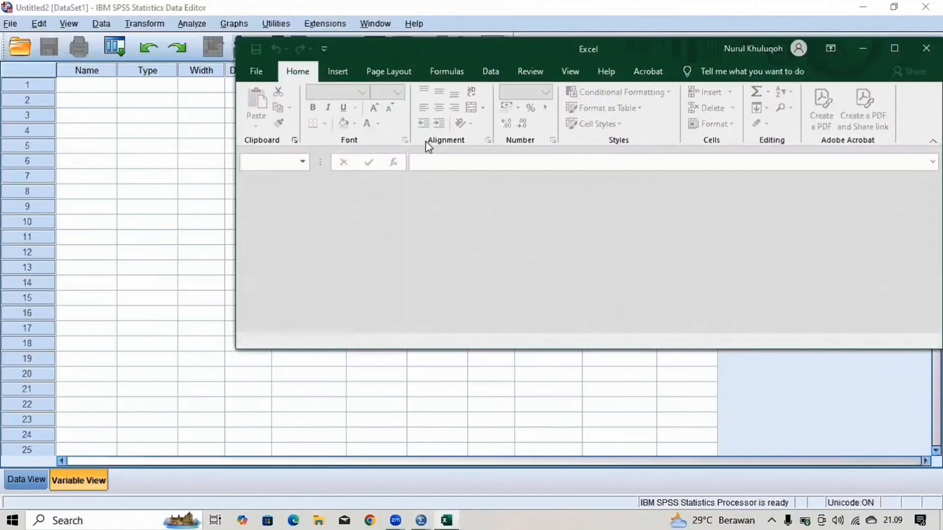
key(super+Right)
click(246, 196)
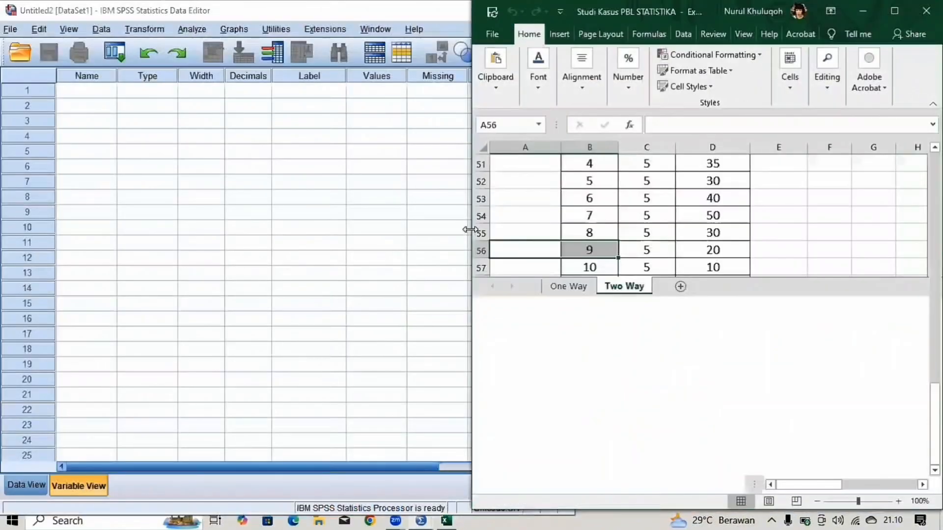
drag(470, 229, 575, 229)
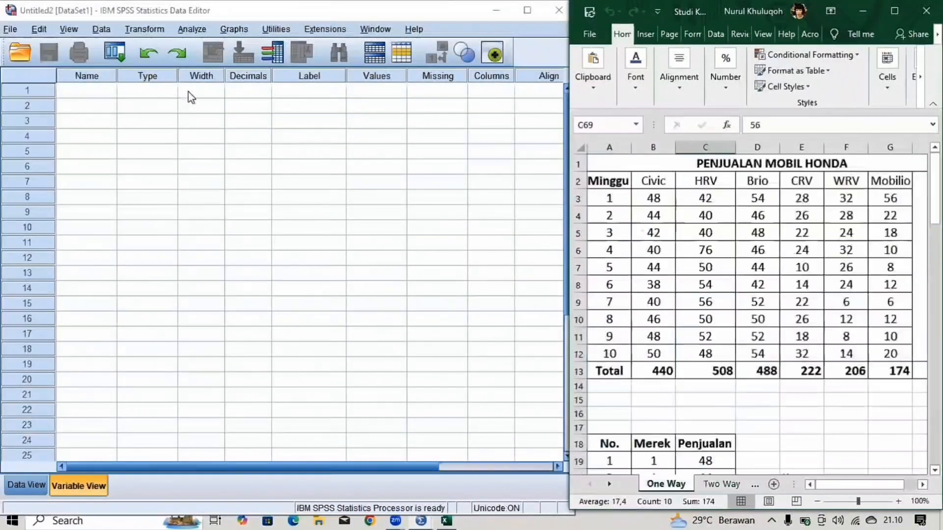
- Define a variable named X in the first row of the variable list with 0 decimals
click(95, 92)
click(92, 88)
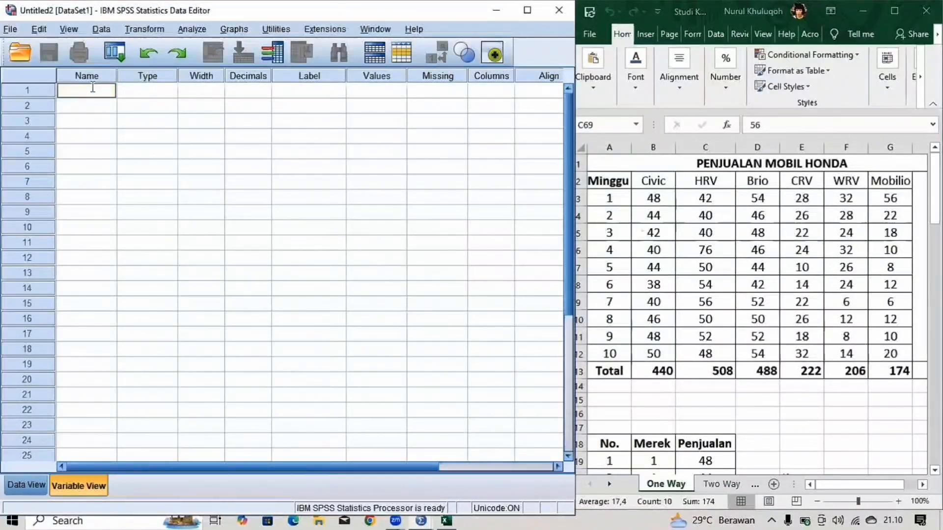
text(X)
key(Tab)
key(Tab)
key(Tab)
key(Tab)
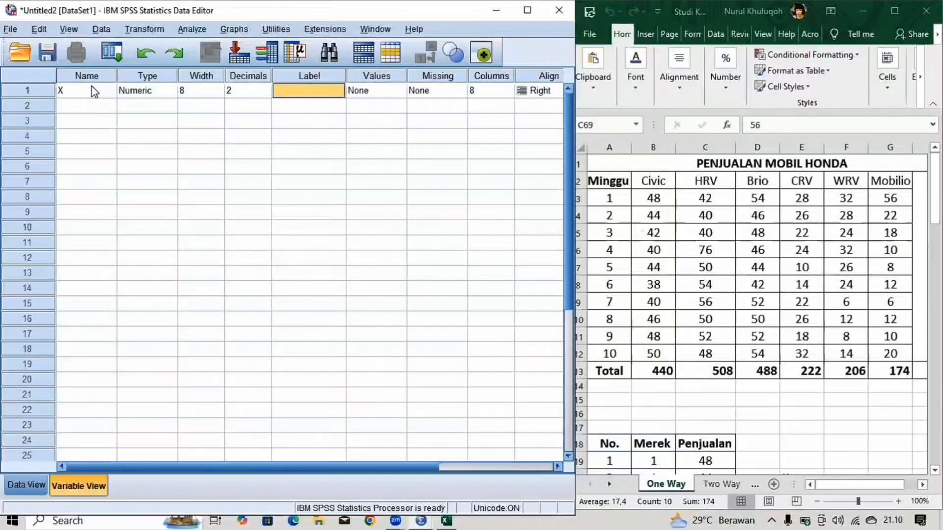
key(shift+Tab)
key(BackSpace)
text(0)
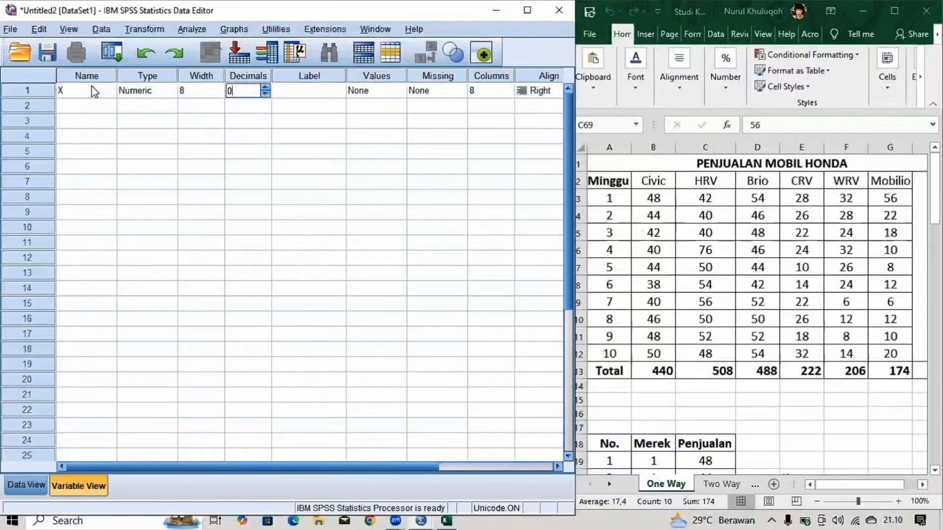
- Give variable X the label Merek
key(Tab)
text(M)
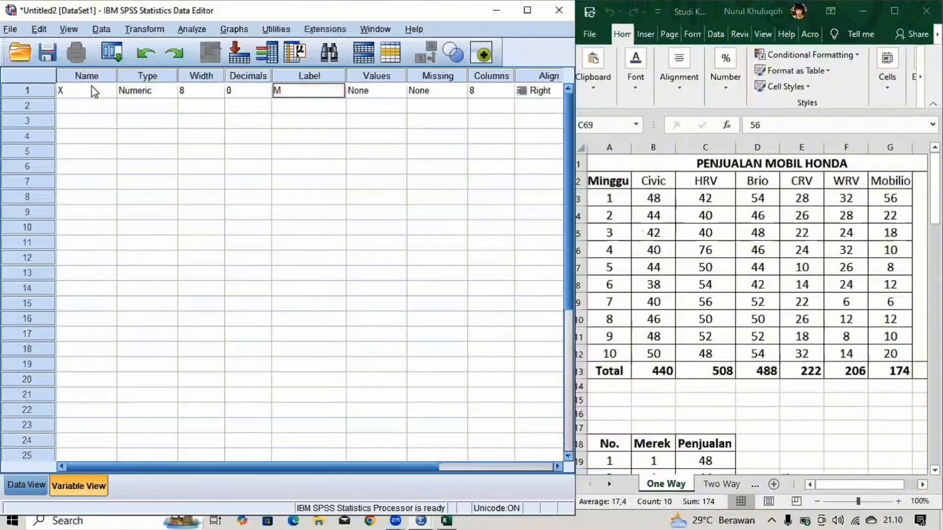
text(erek)
key(Tab)
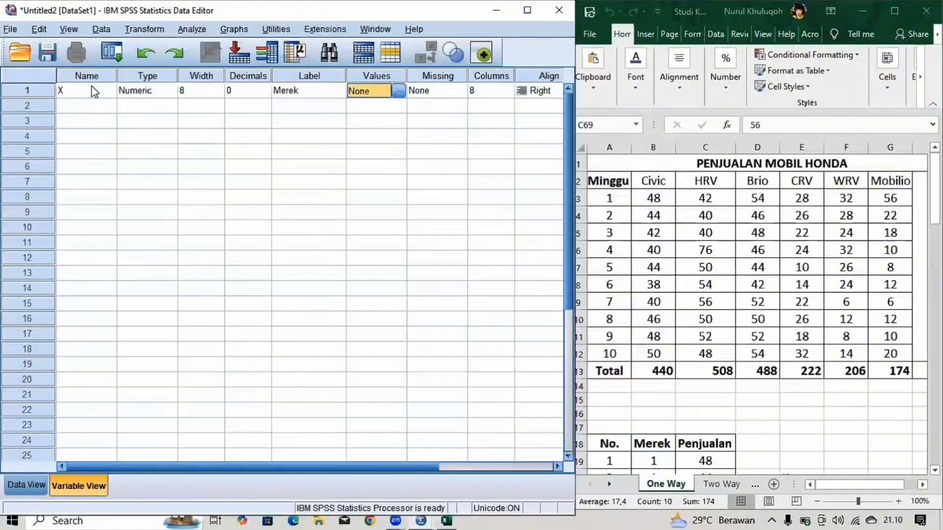
- Add value labels to variable X: 1 = Civic, 2 = HRV and 3 = Brio
click(398, 91)
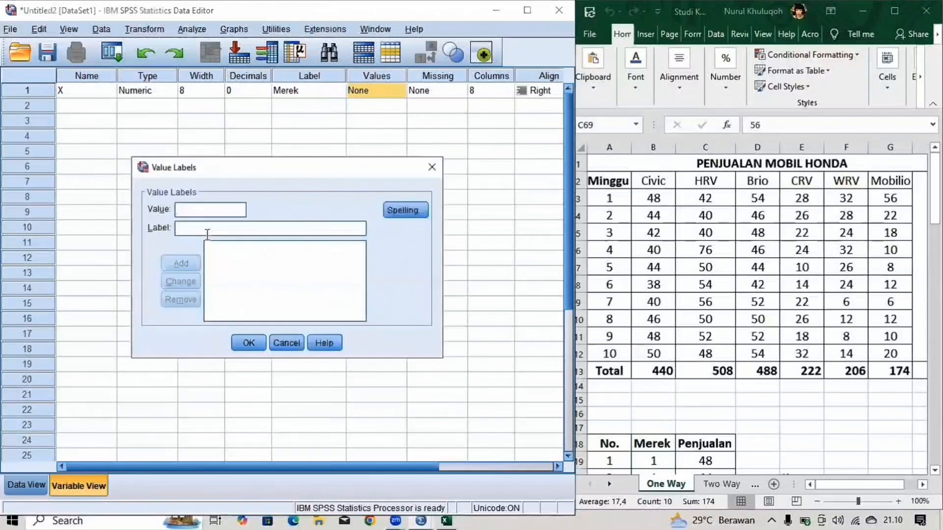
text(1)
click(208, 234)
text(Civic)
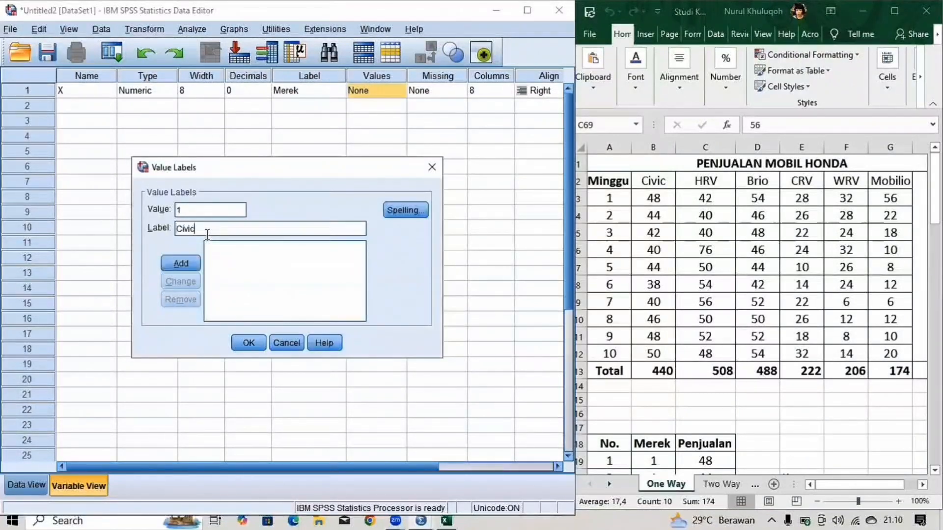
key(Return)
text(2)
key(Tab)
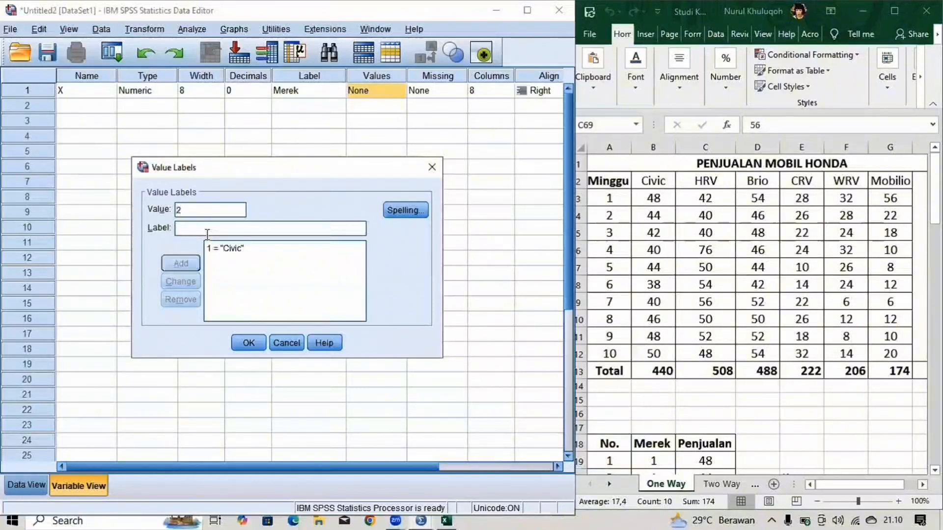
text(HRV)
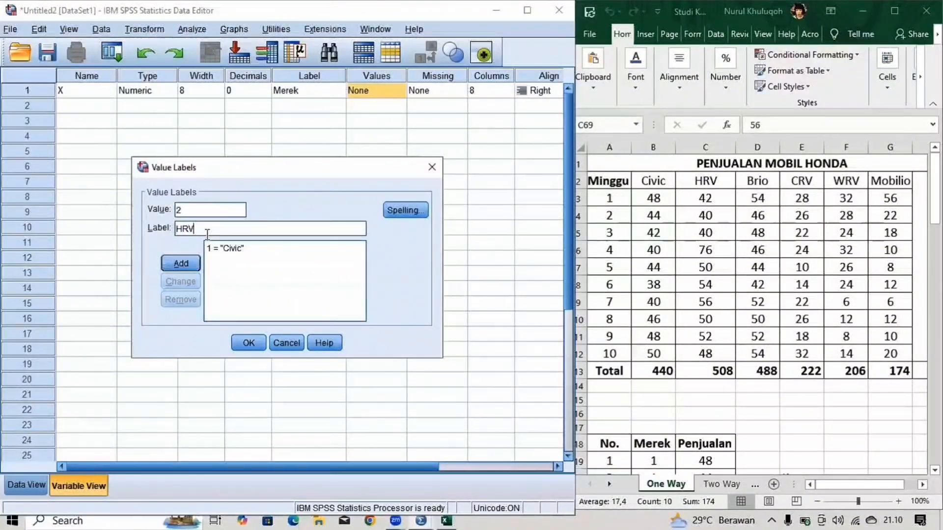
key(Return)
text(3)
key(Tab)
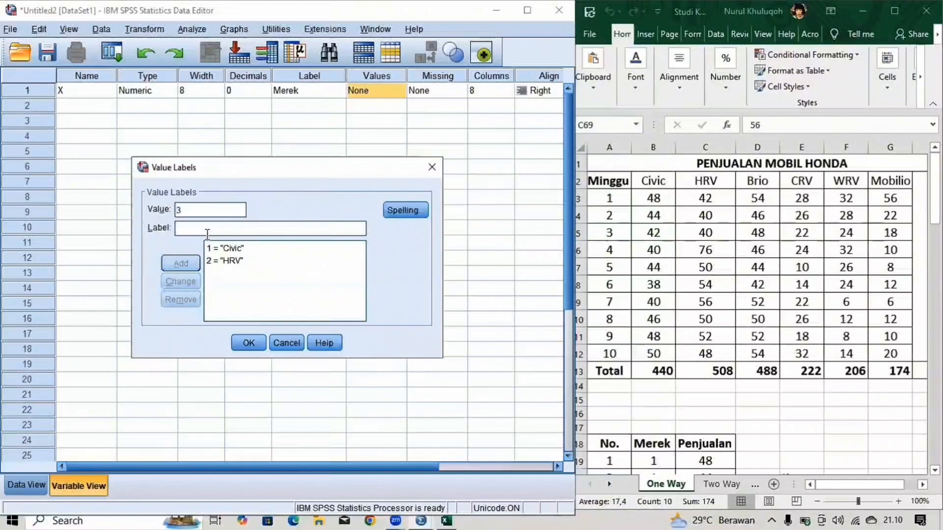
text(Brio)
key(Return)
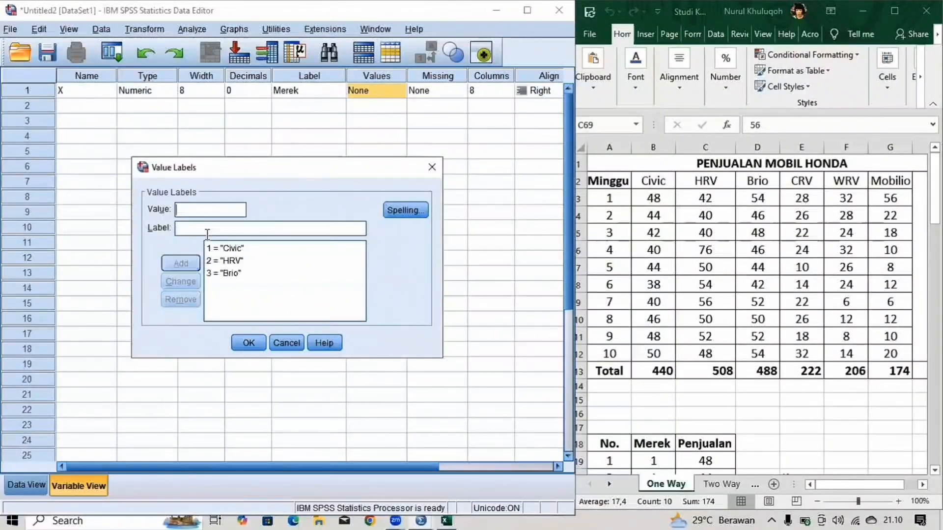
- Add the value labels 4 = CRV, 5 = WRV and 6 = Mobilio to variable X and apply the full set
text(4)
key(Tab)
text(CRV)
key(Return)
text(5)
key(Tab)
text(WRV)
key(Return)
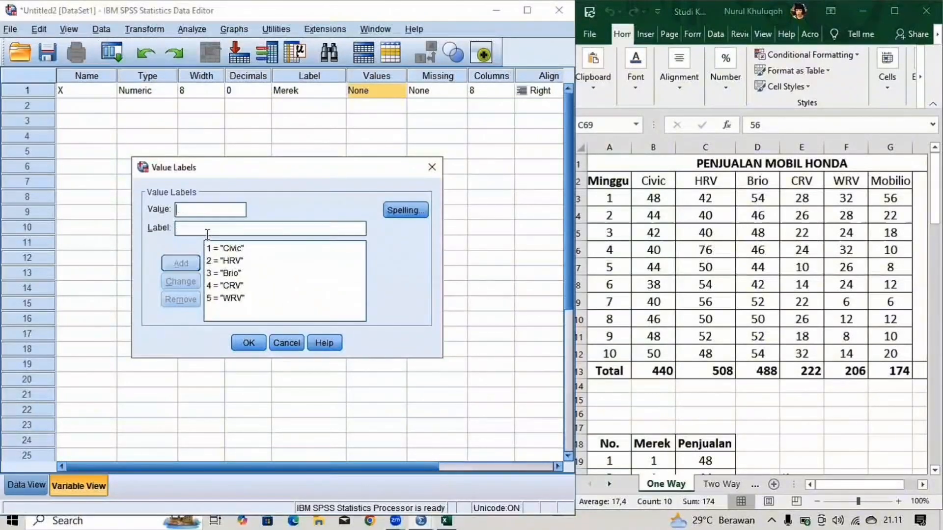
text(6)
key(Tab)
text(Mobilio)
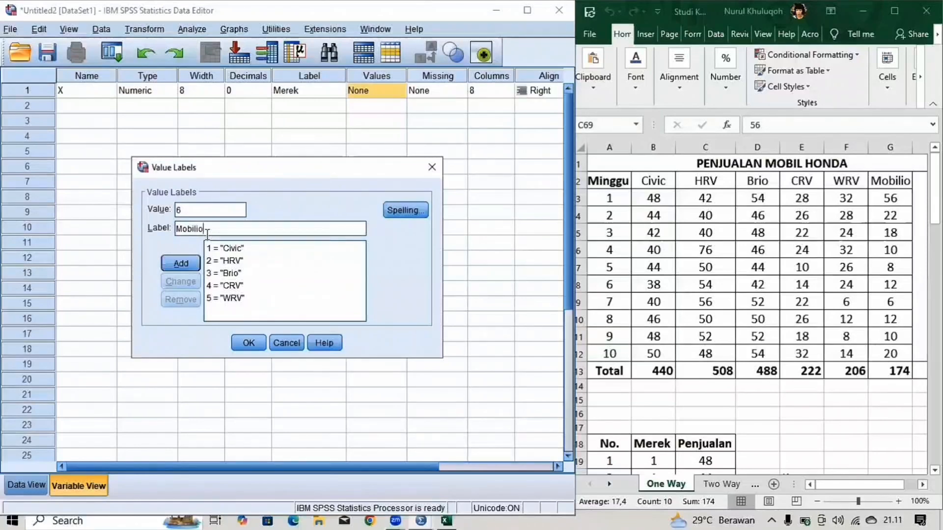
key(Return)
click(249, 342)
- Define a second variable named Y with 0 decimals
click(90, 106)
text(Y)
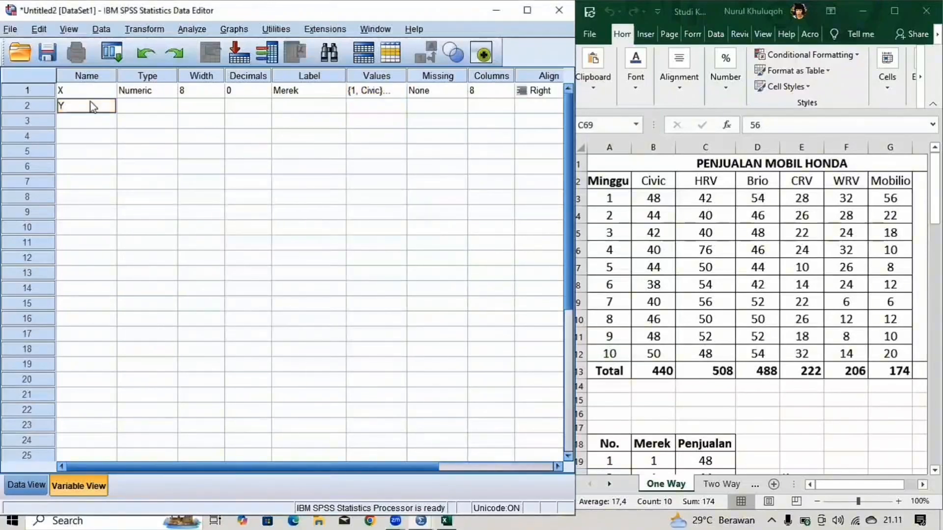
click(251, 106)
click(250, 106)
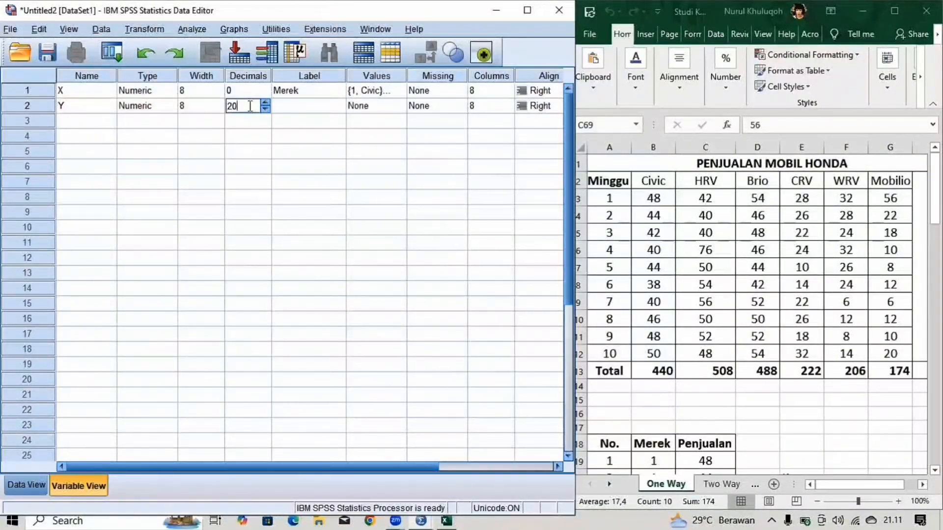
key(BackSpace)
text(0)
key(Tab)
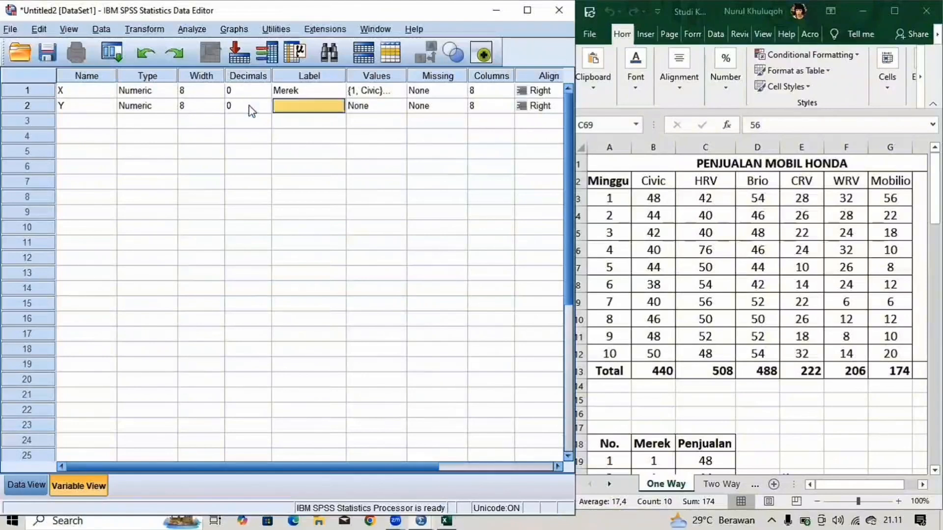
- Give variable Y the label Penjualan Mobil Honda
text(Penjuala)
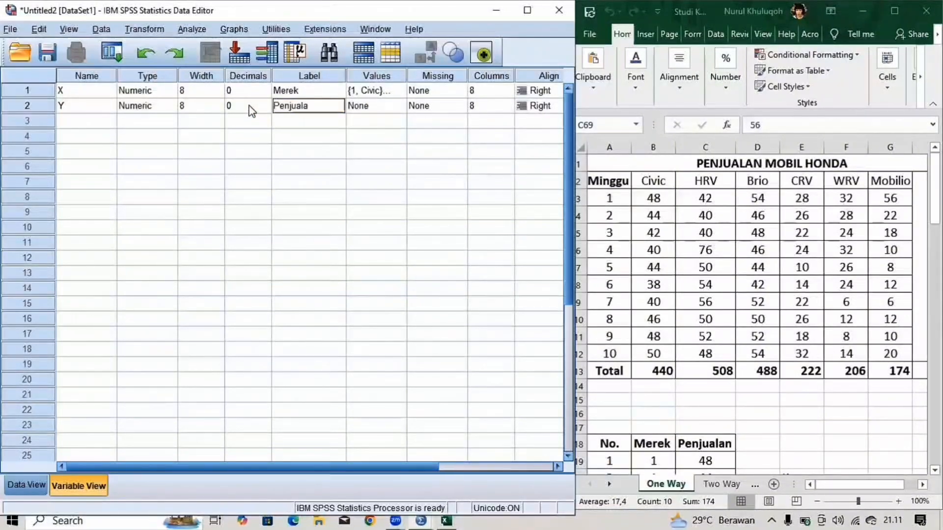
text(n Mobil Honda)
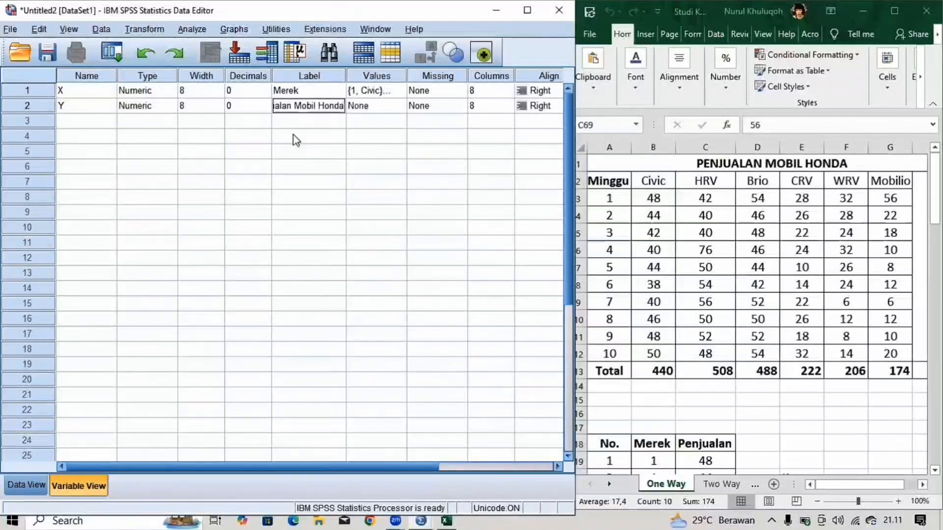
- Copy the Merek and Penjualan values in B19:C78 of the One Way sheet into columns X and Y, starting at case 1
key(ctrl+t)
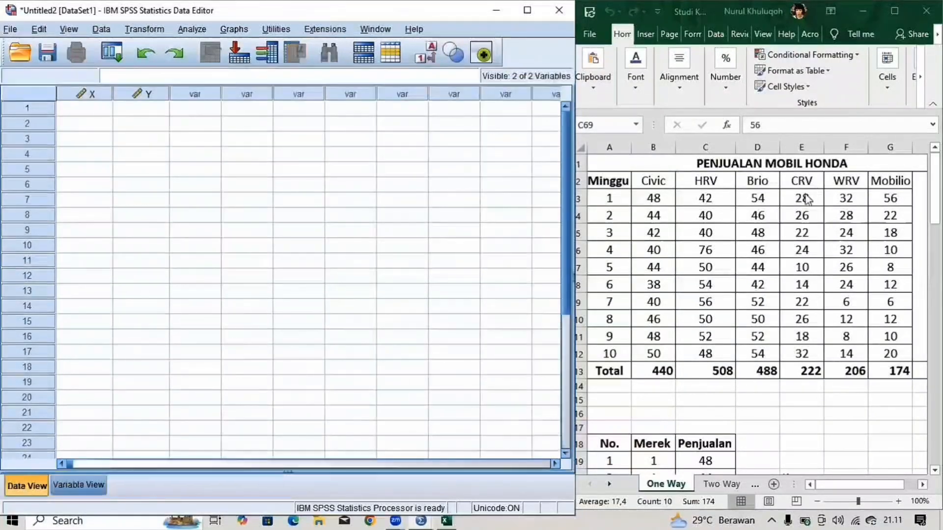
scroll(808, 199, down, 8)
scroll(809, 307, up, 3)
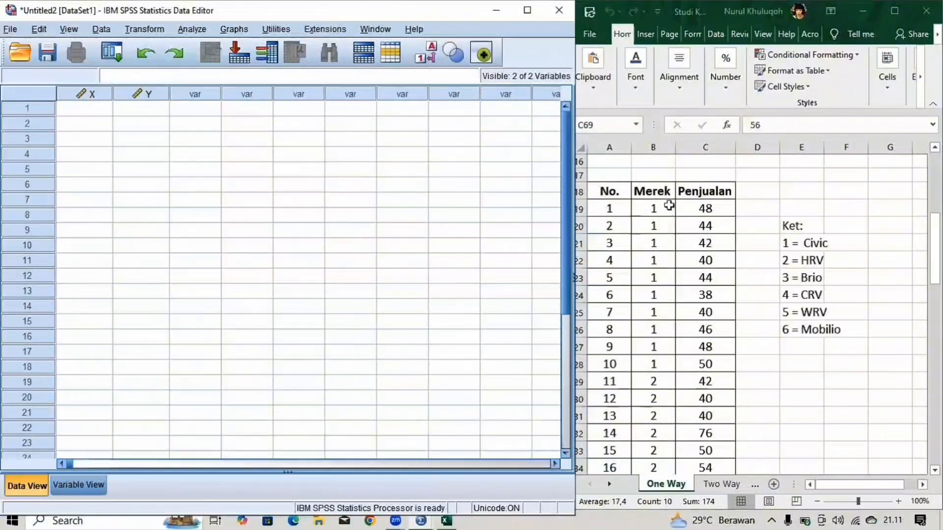
drag(656, 205, 705, 433)
drag(703, 505, 688, 439)
key(ctrl+c)
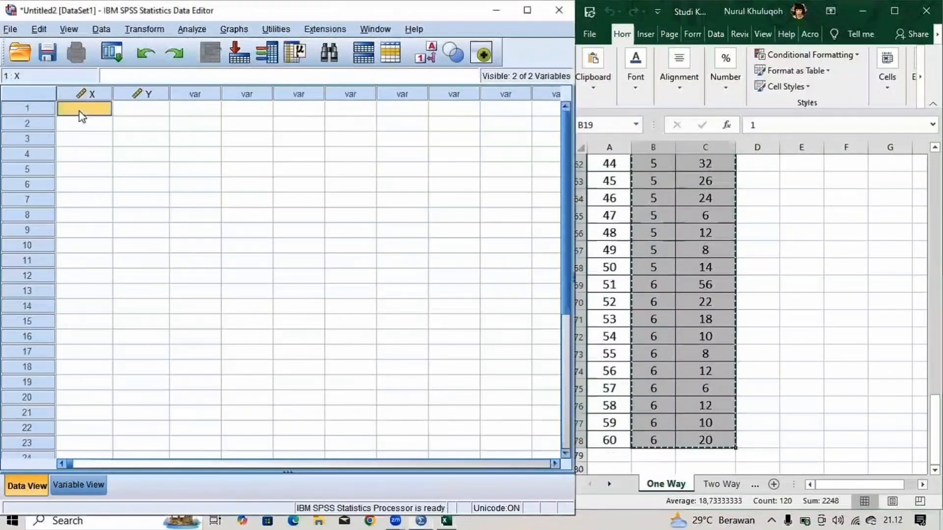
click(80, 115)
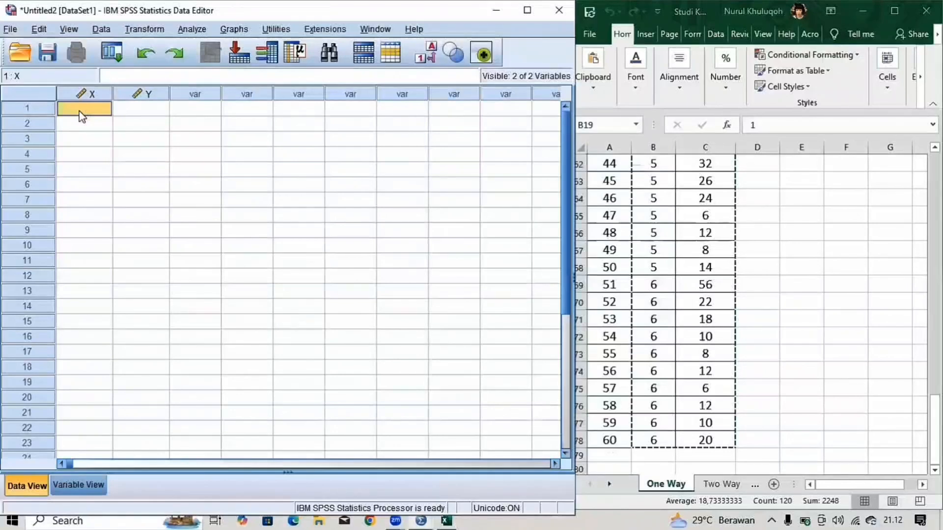
key(ctrl+v)
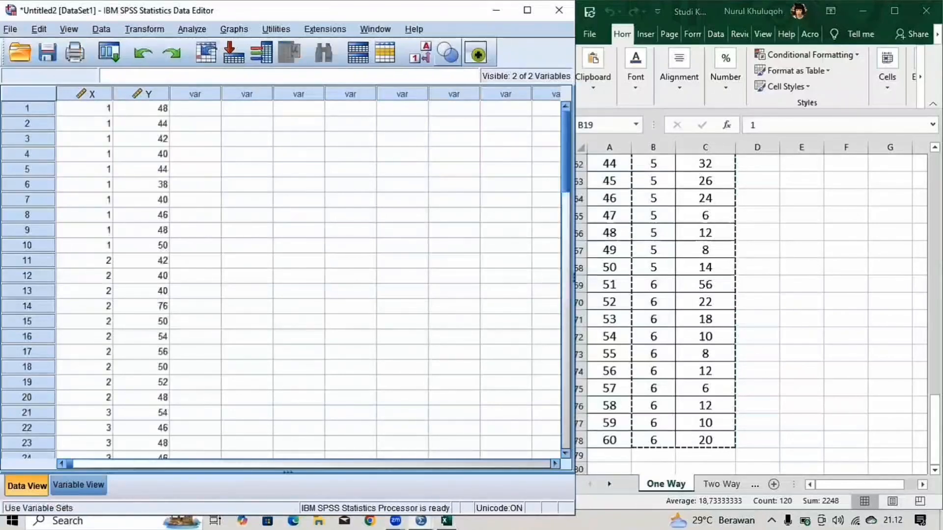
- Set up an Explore analysis with Penjualan Mobil Honda as the dependent variable and Merek as the factor
key(super+Up)
click(194, 24)
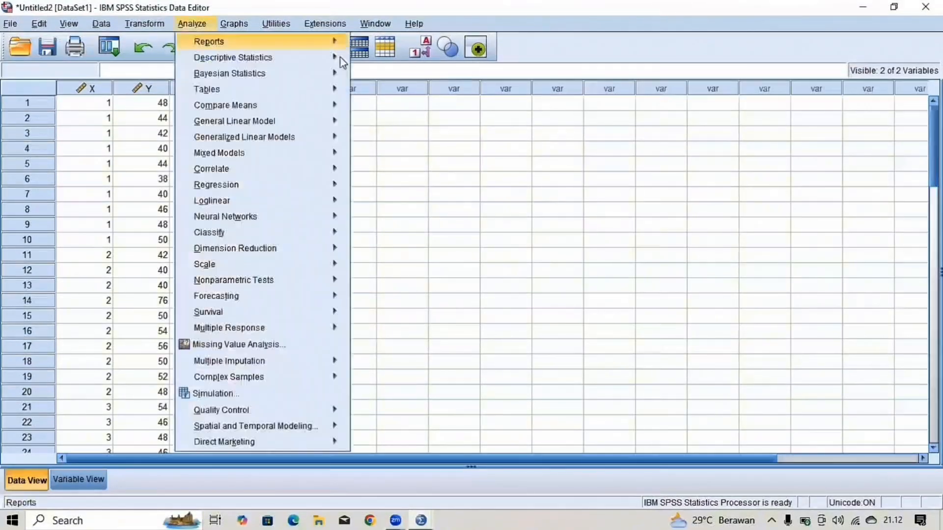
mouse_move(343, 58)
click(386, 93)
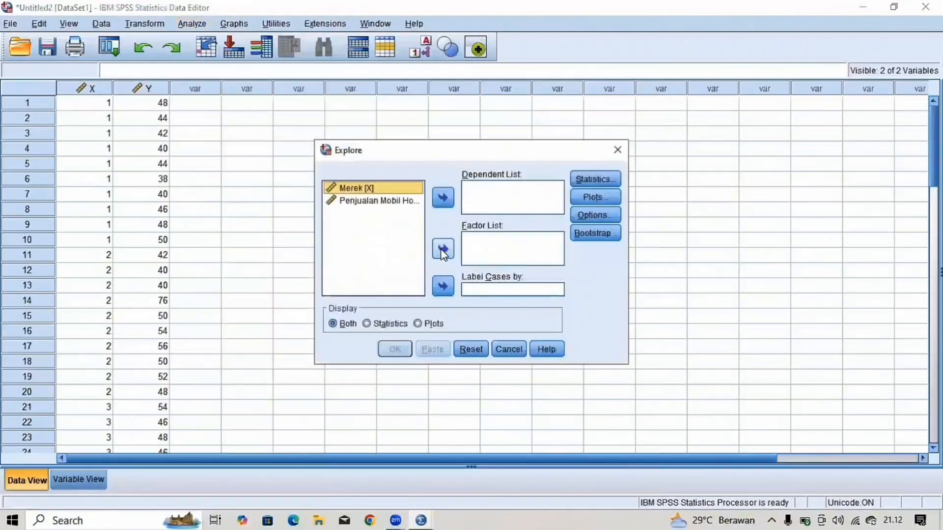
click(443, 249)
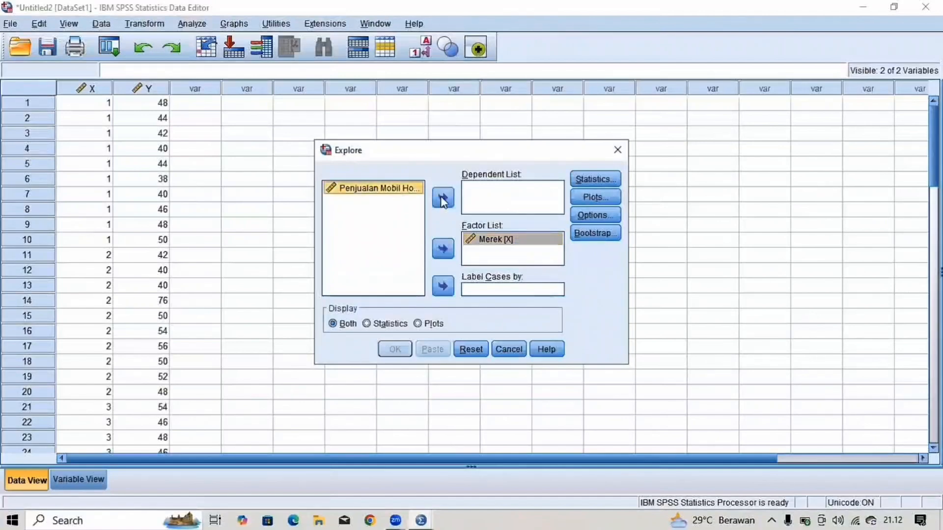
click(443, 197)
- Include normality plots with tests in the Explore analysis and run it
click(595, 197)
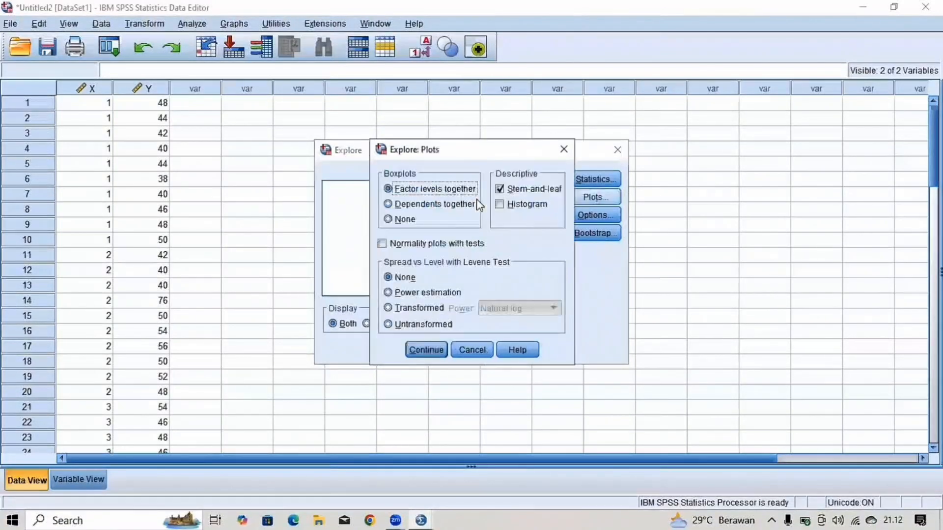
key(alt+o)
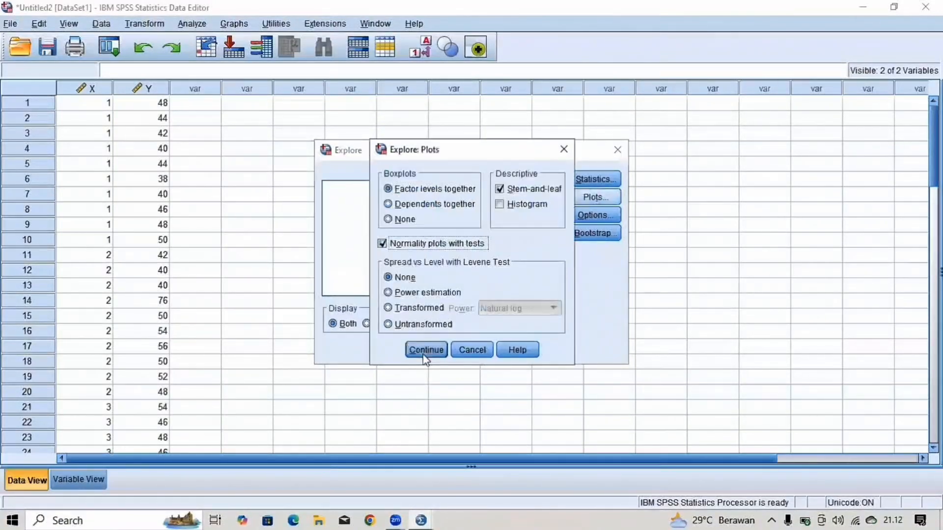
click(426, 350)
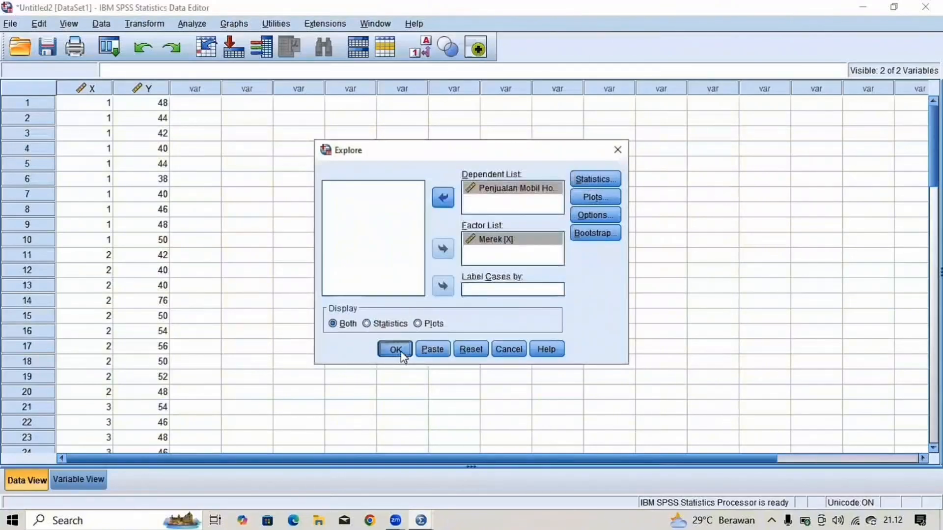
click(395, 349)
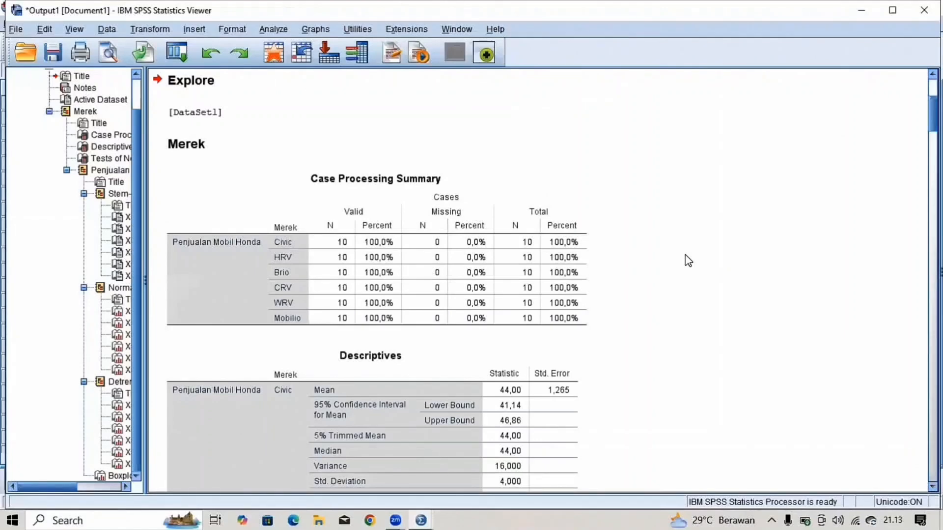
- Examine the Explore output down to the Tests of Normality table for the six Honda models
scroll(688, 260, down, 8)
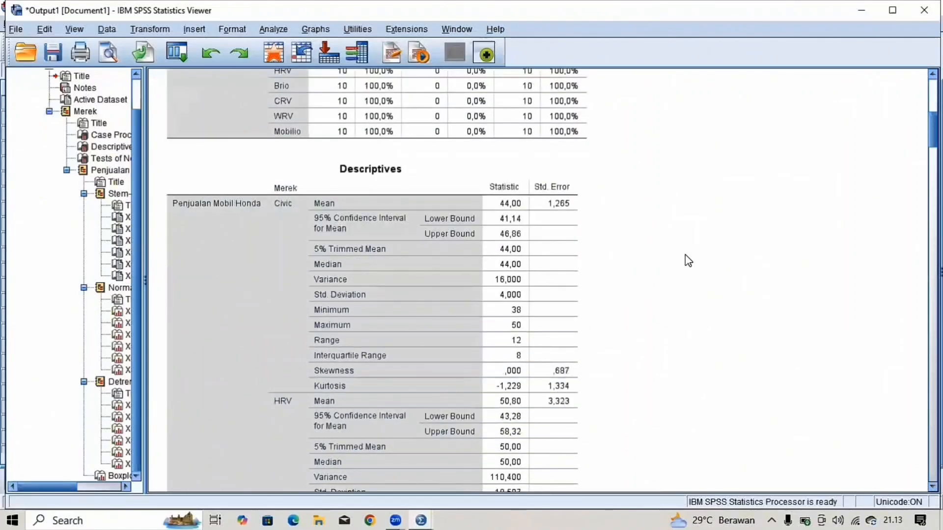
scroll(688, 261, down, 15)
scroll(686, 261, up, 2)
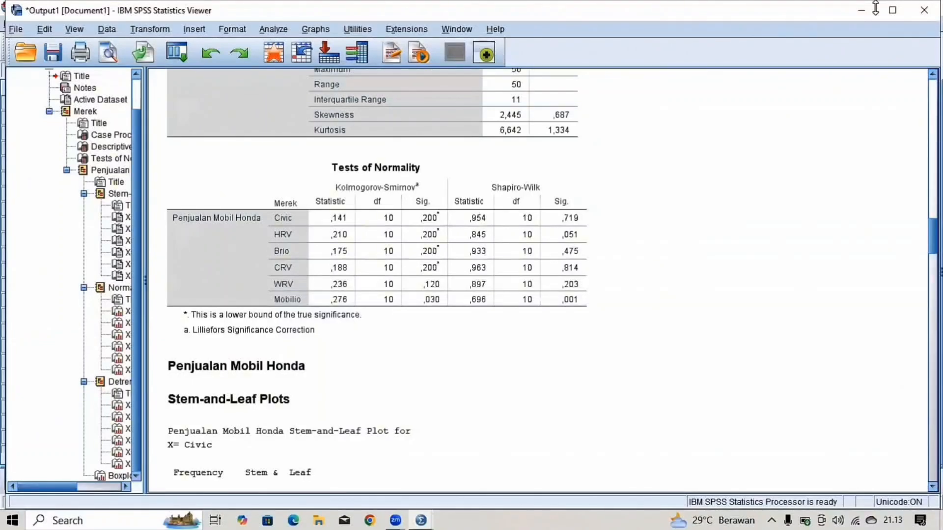
- Set up a One-Way ANOVA with Penjualan Mobil Honda as the dependent variable and Merek as the factor
click(265, 48)
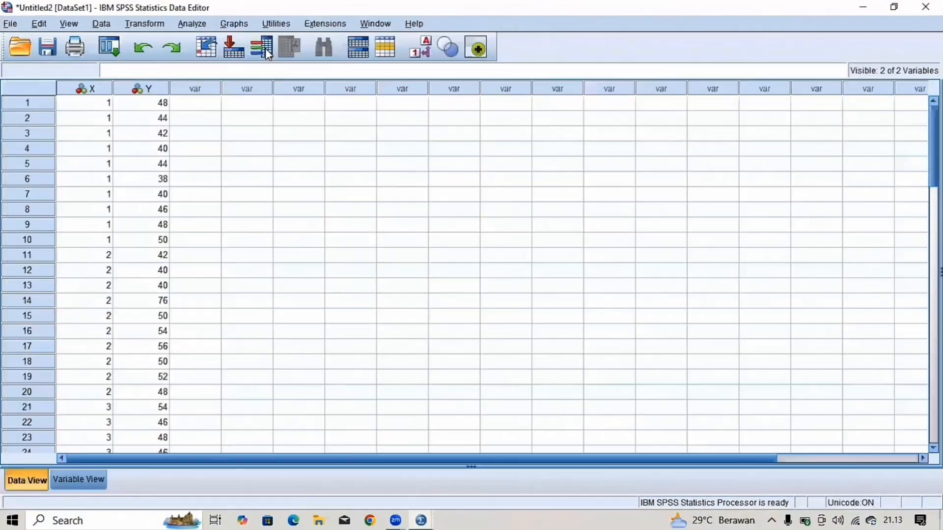
click(193, 24)
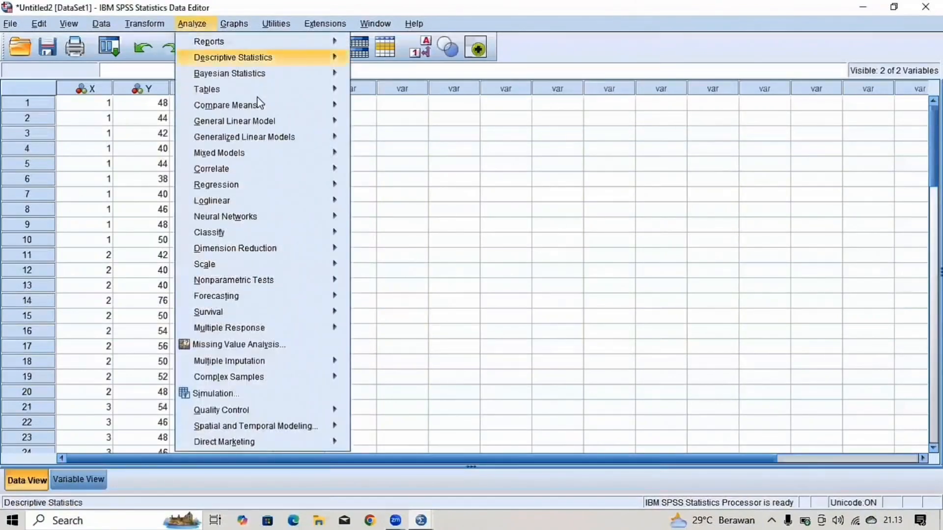
mouse_move(274, 107)
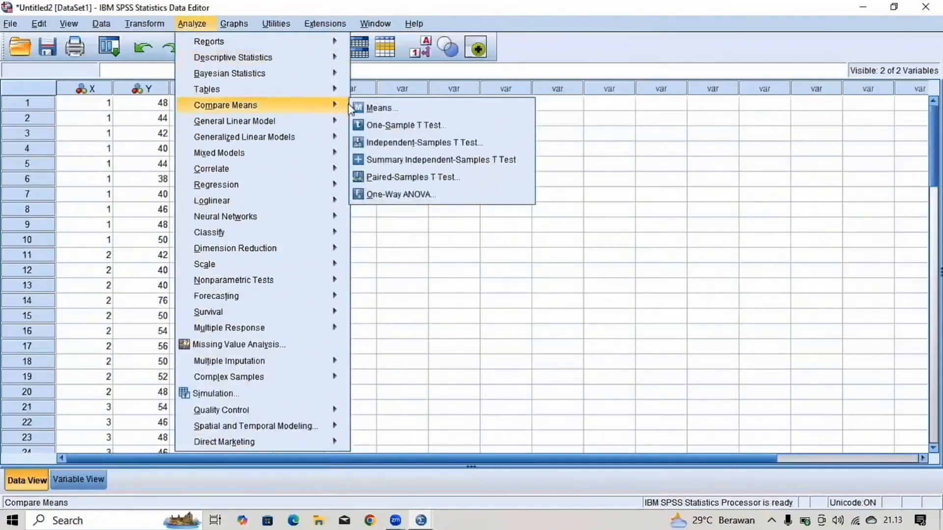
click(383, 195)
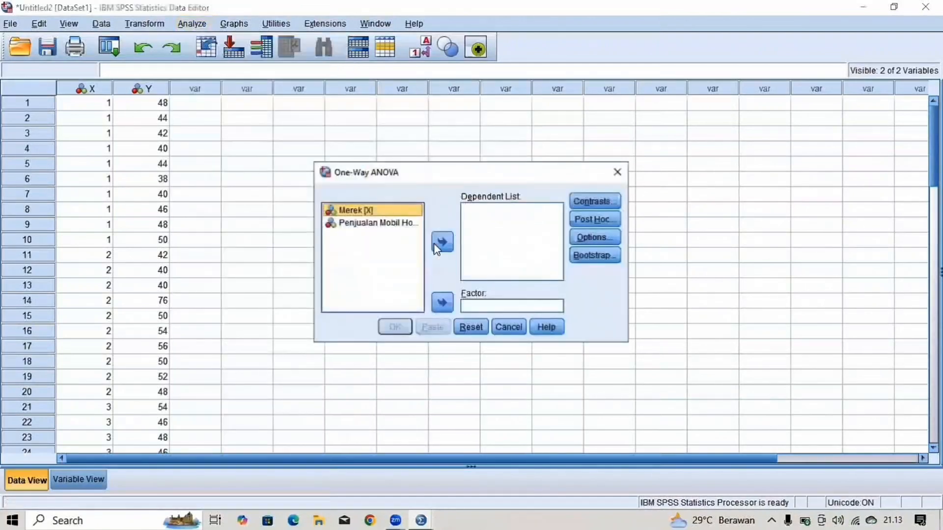
click(442, 304)
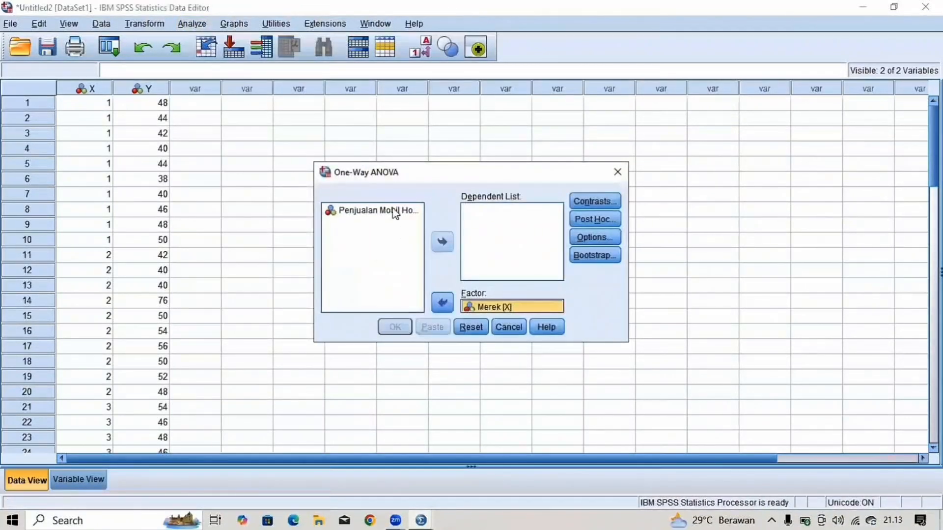
click(442, 239)
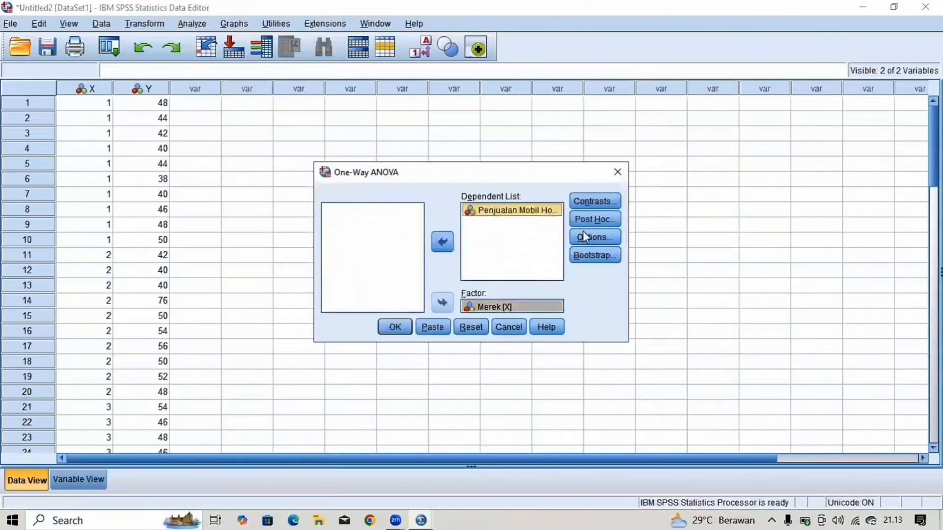
- Add the Tukey post hoc multiple comparison to the One-Way ANOVA
click(584, 222)
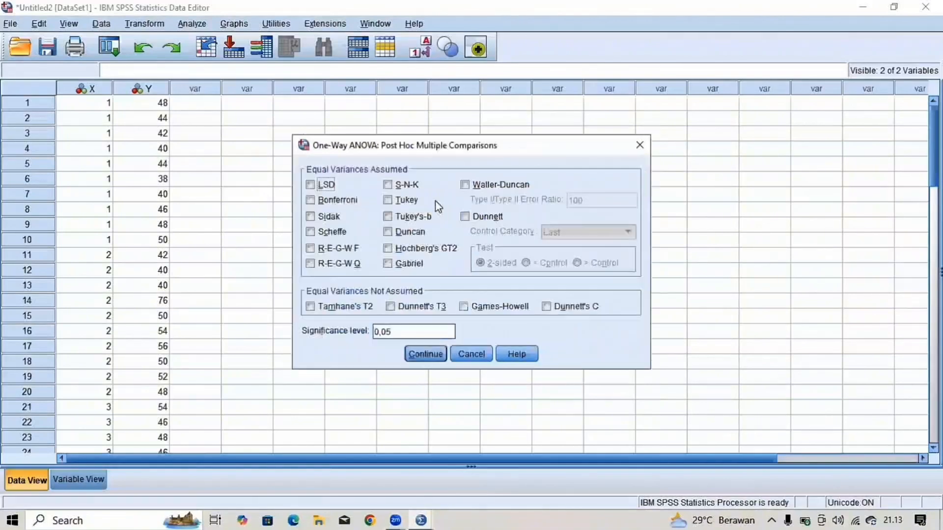
click(410, 202)
key(Return)
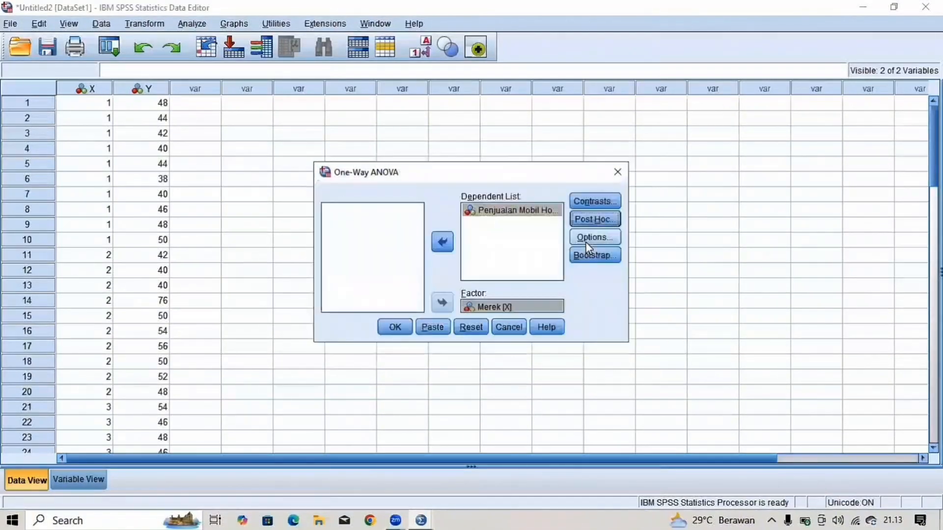
- Include descriptive statistics and the homogeneity of variance test in the One-Way ANOVA and run it
click(594, 237)
click(440, 193)
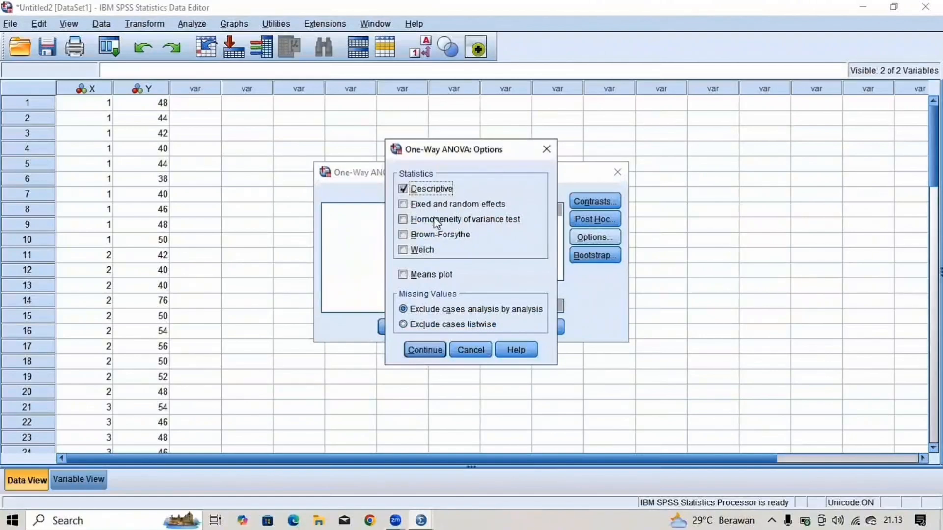
click(437, 222)
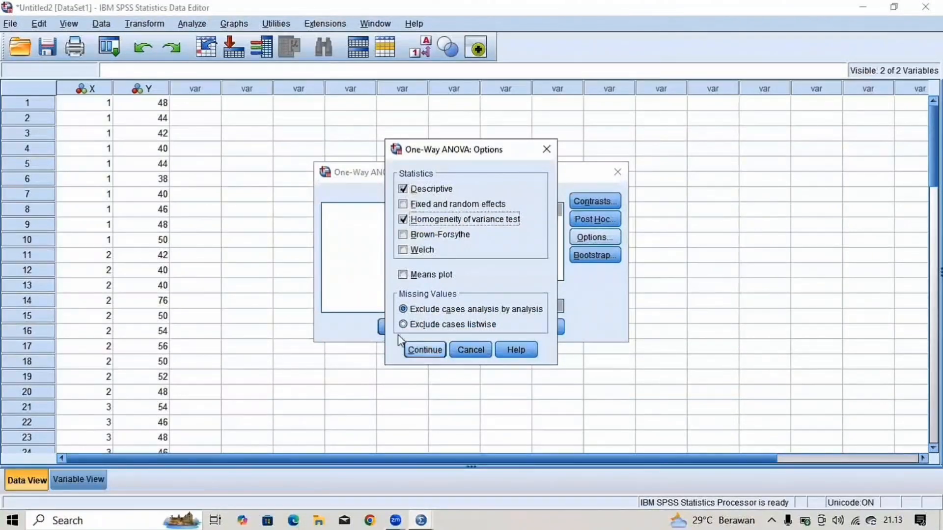
key(Return)
key(Return)
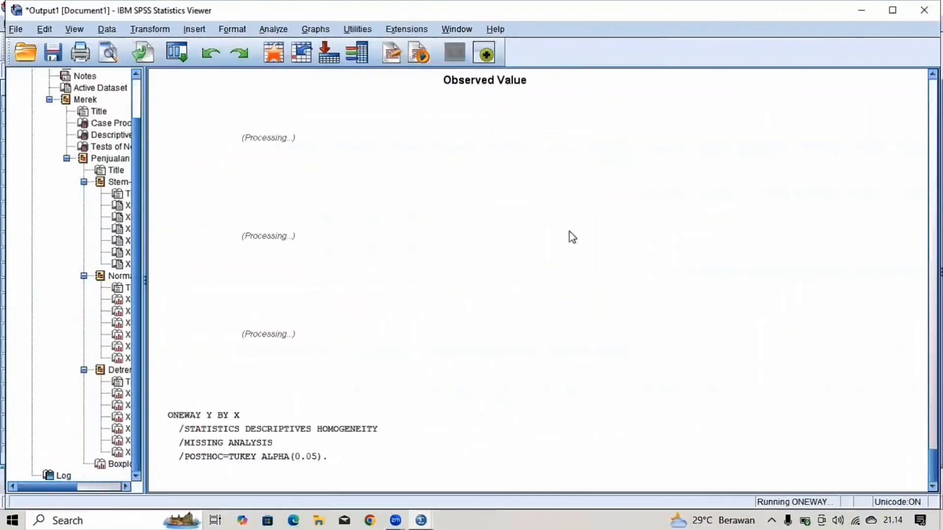
- Examine the Oneway output: Descriptives, Test of Homogeneity of Variances, ANOVA and the Tukey Multiple Comparisons table
click(608, 207)
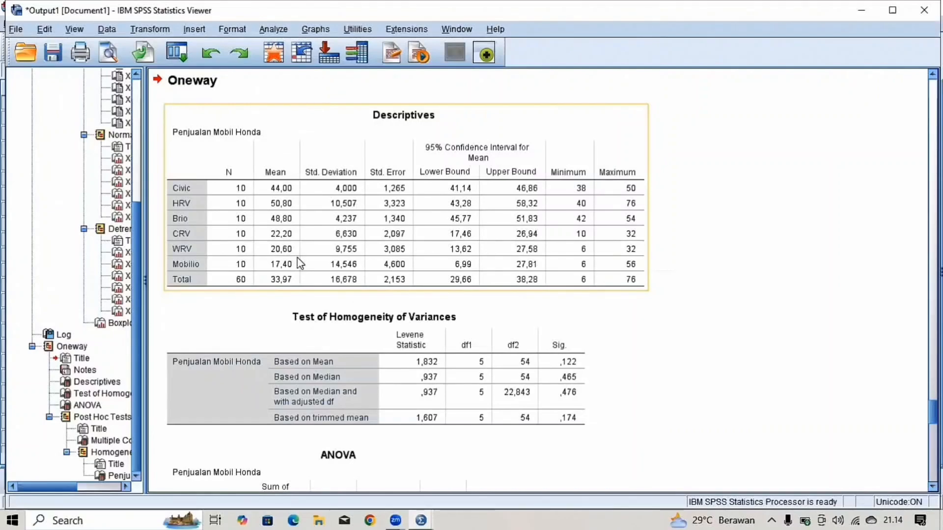
scroll(298, 258, down, 3)
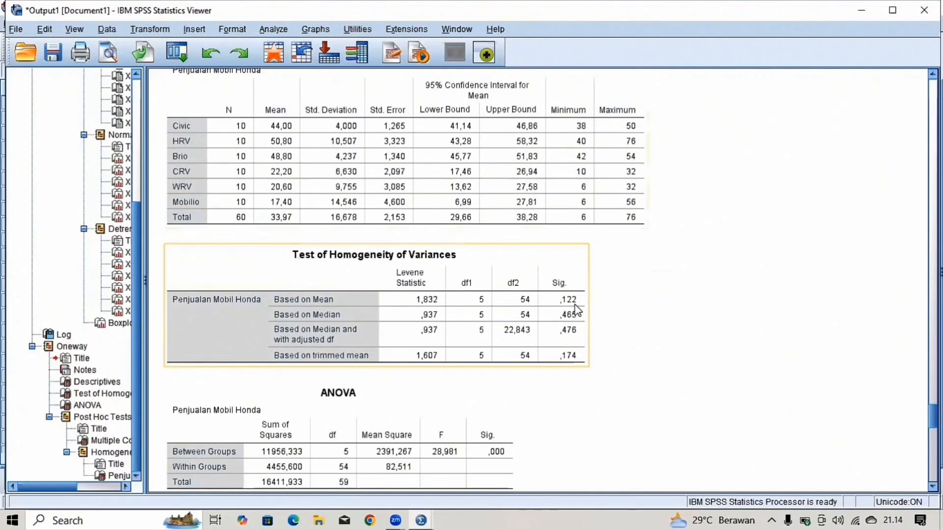
scroll(578, 310, down, 3)
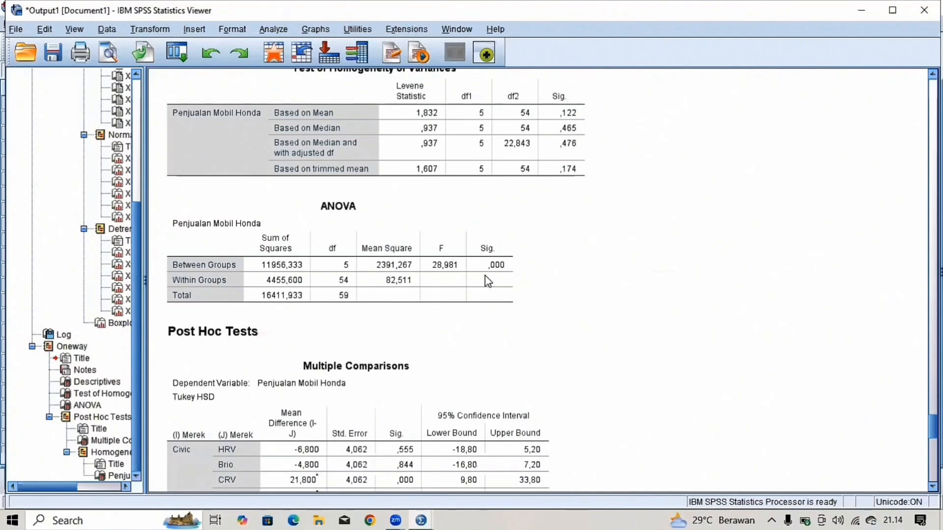
click(495, 269)
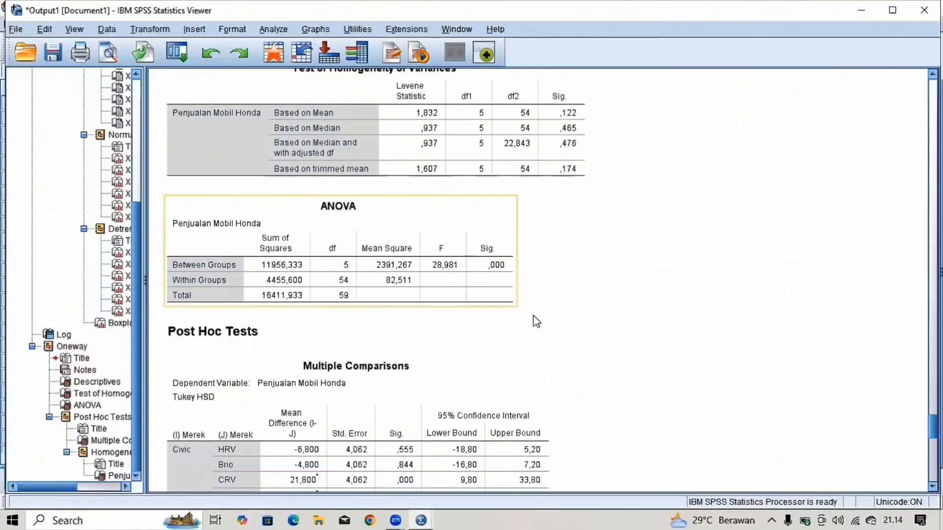
scroll(536, 322, down, 5)
click(385, 304)
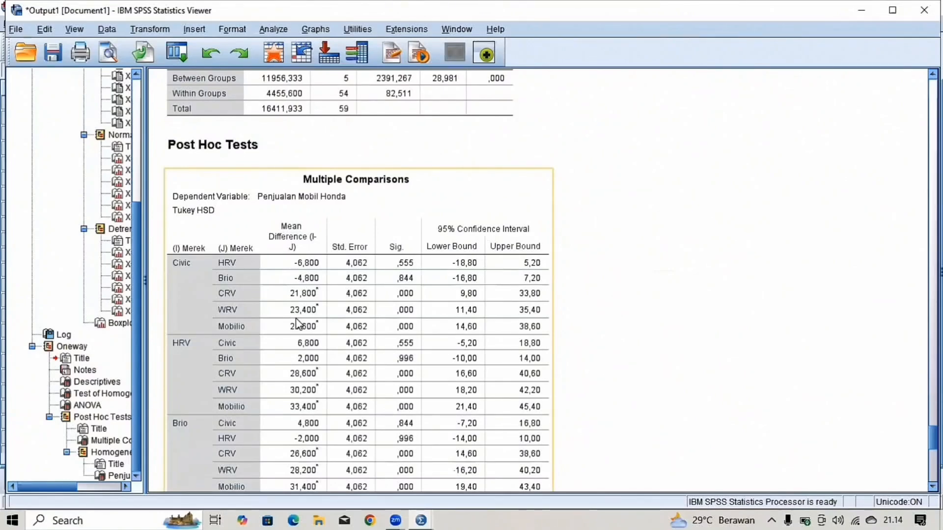
scroll(297, 324, down, 10)
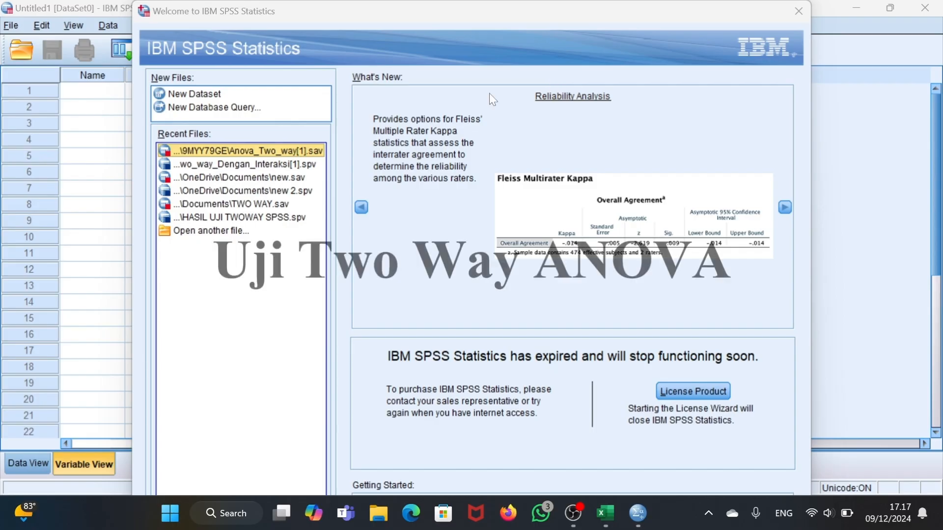
- Create a new dataset and arrange its window side by side with the Excel workbook of shoe sales
click(264, 93)
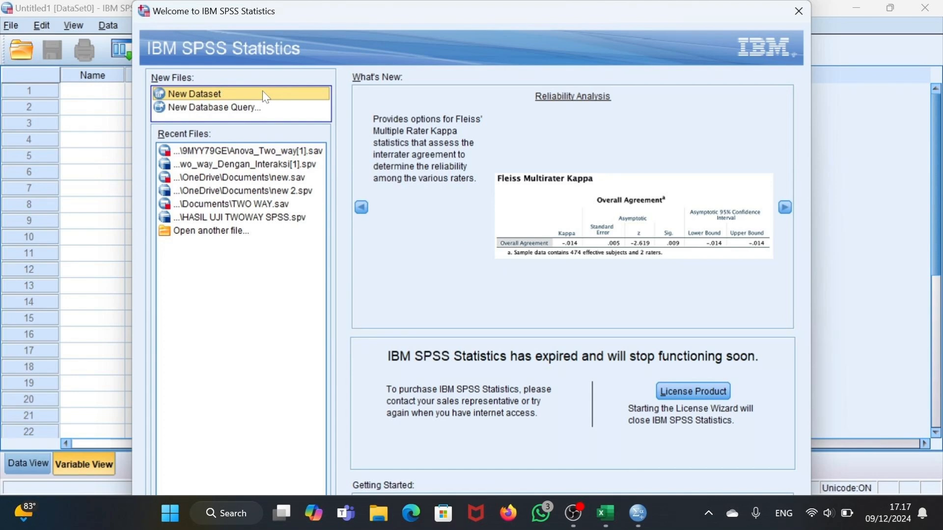
double_click(211, 92)
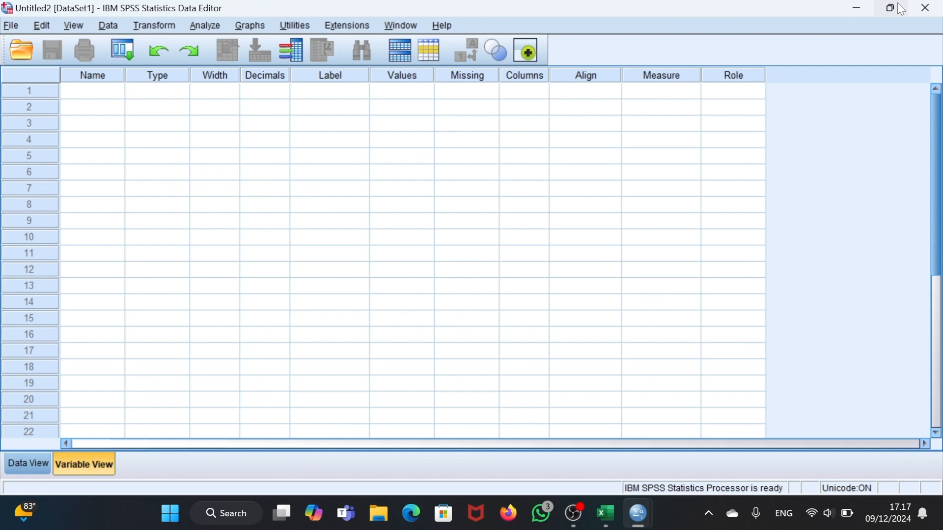
mouse_move(905, 9)
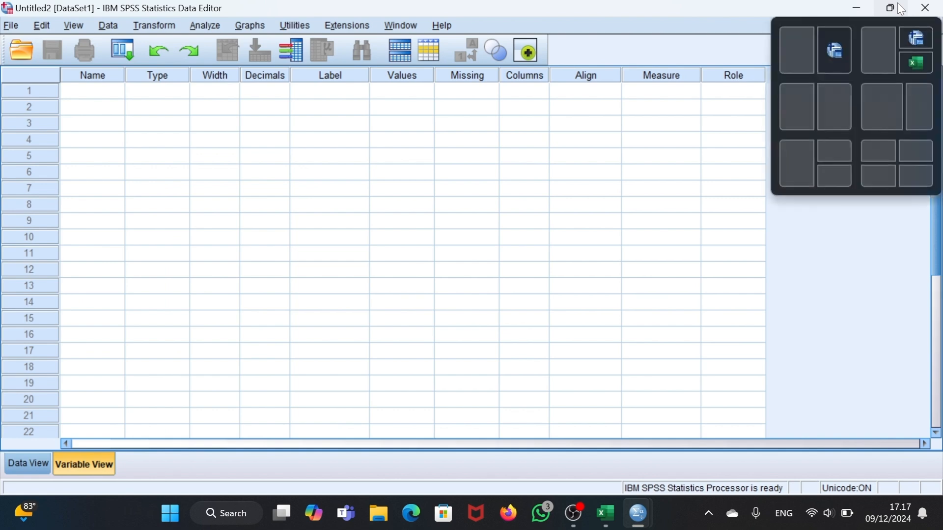
click(788, 56)
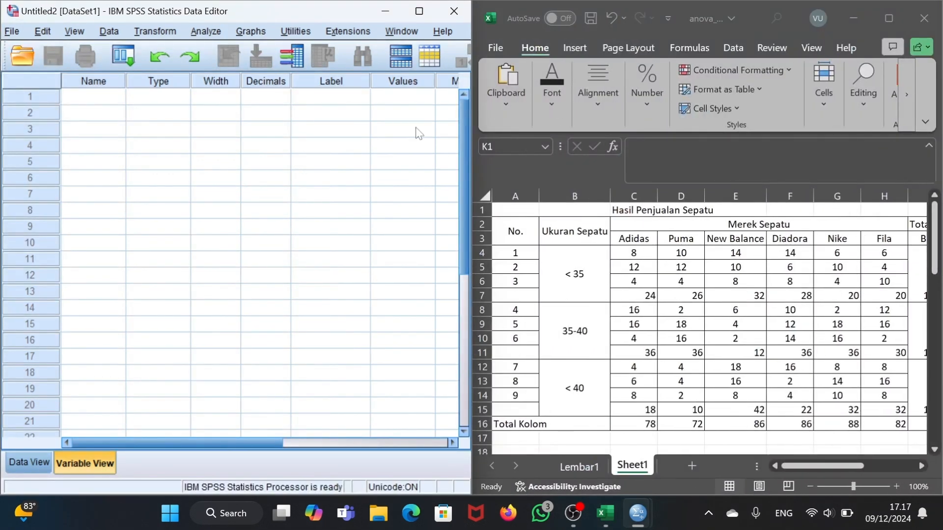
- Define three variables named Ukuran, Merk and Hasil in the new dataset
click(101, 99)
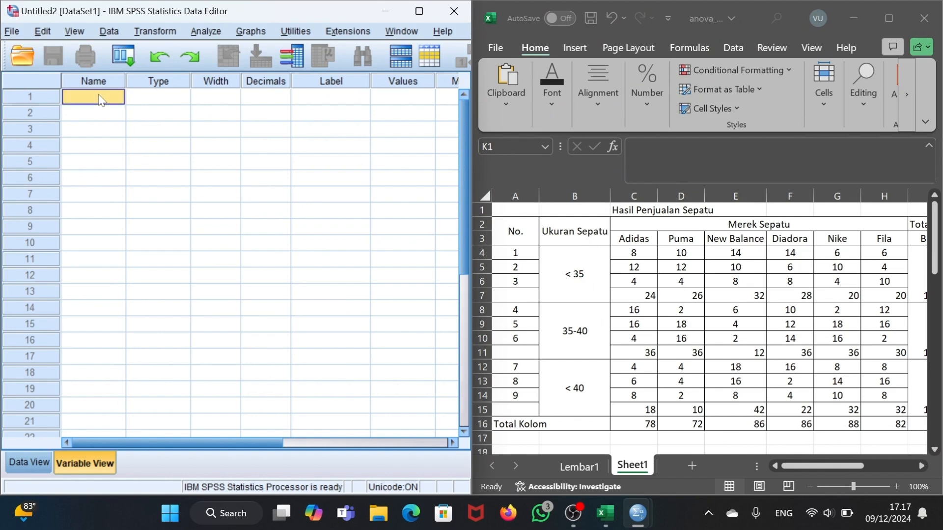
text(Ukuran)
key(Return)
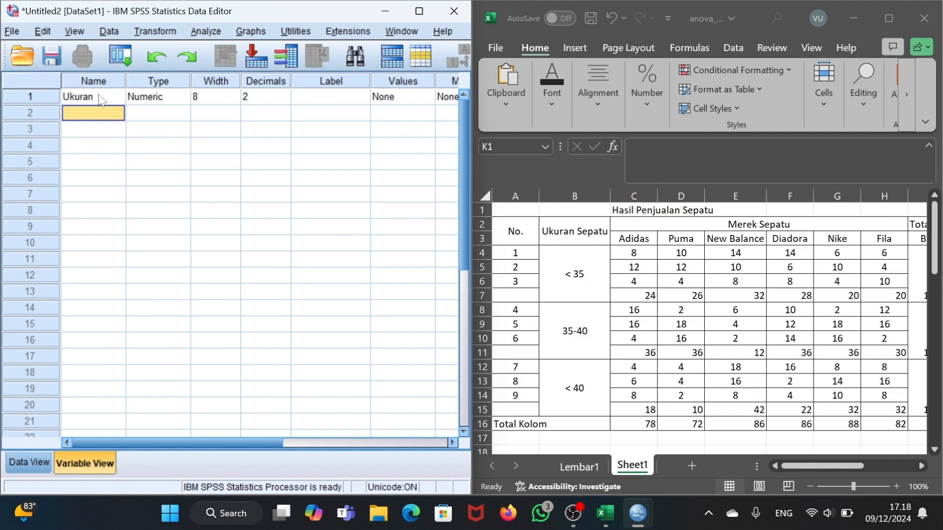
text(Merk)
key(Return)
text(Hasil)
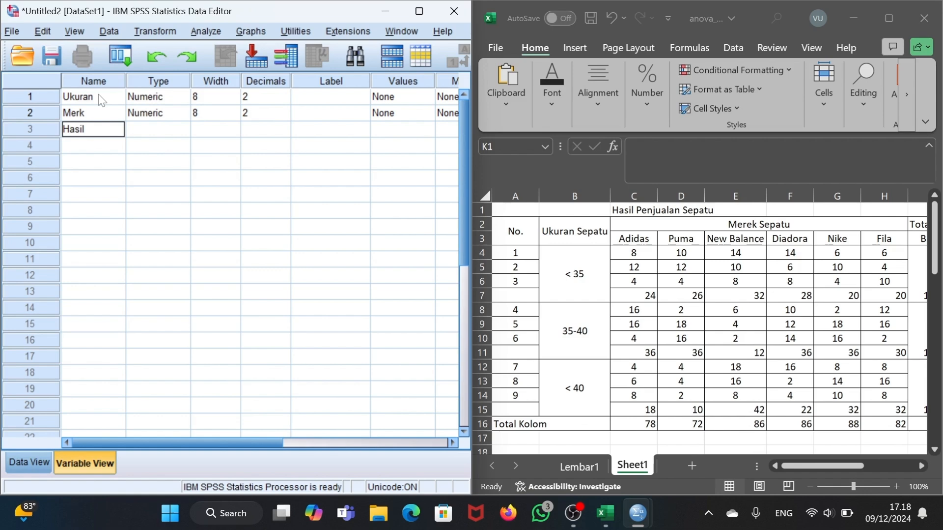
key(Return)
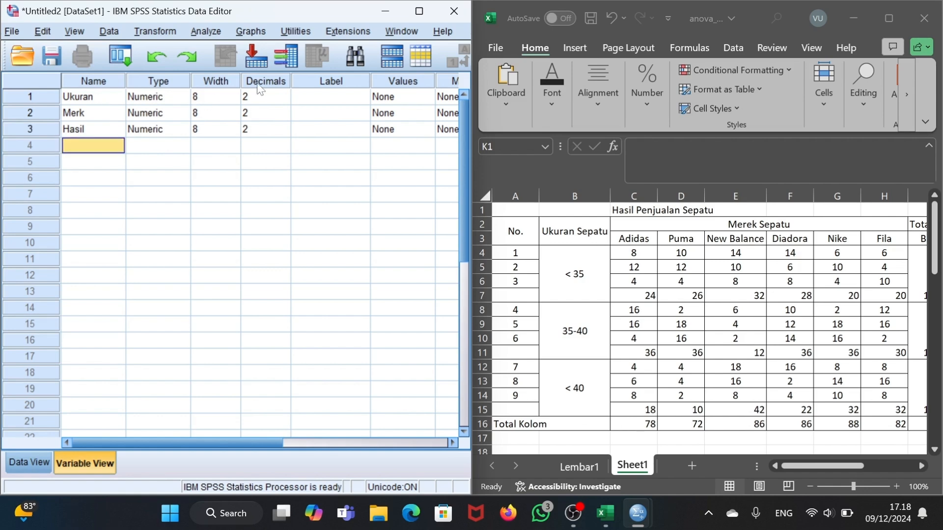
- Set the decimals of the variables Ukuran, Merk and Hasil to 0
click(267, 93)
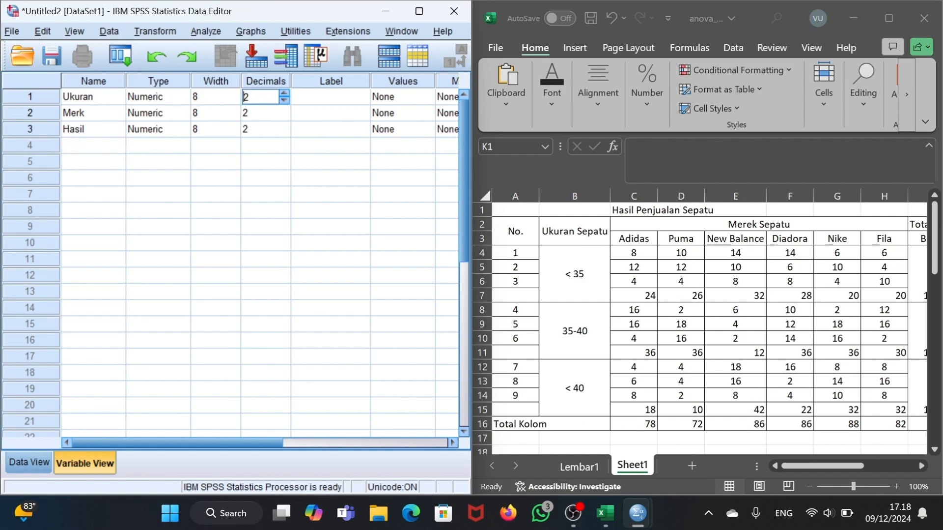
double_click(283, 99)
click(277, 118)
click(284, 117)
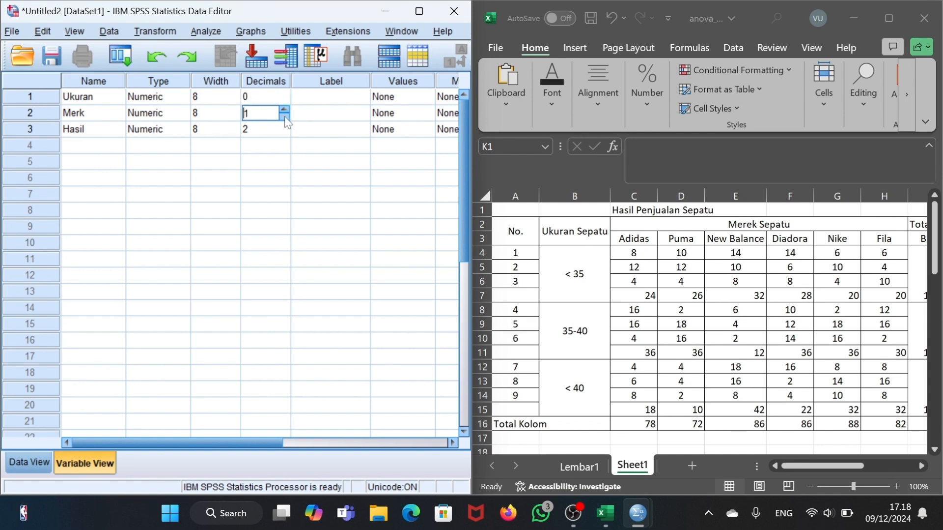
click(285, 117)
click(280, 130)
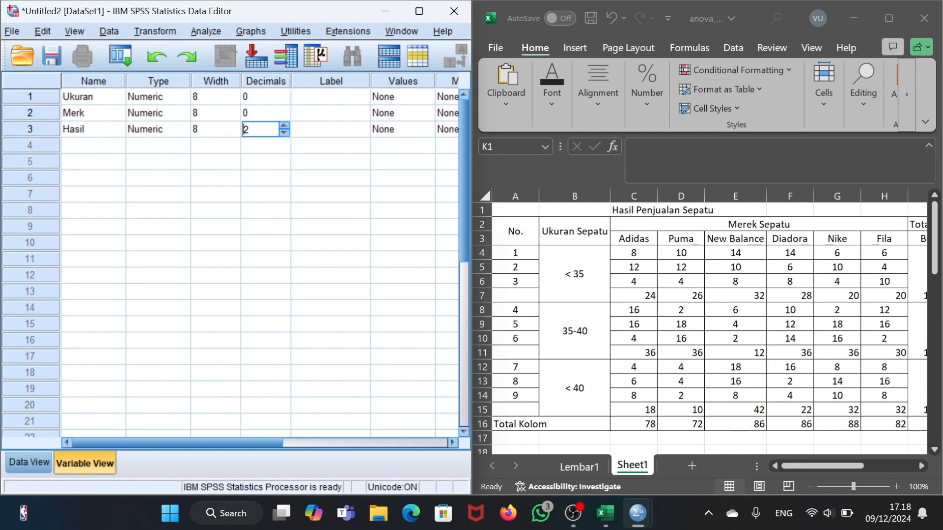
click(284, 132)
click(284, 132)
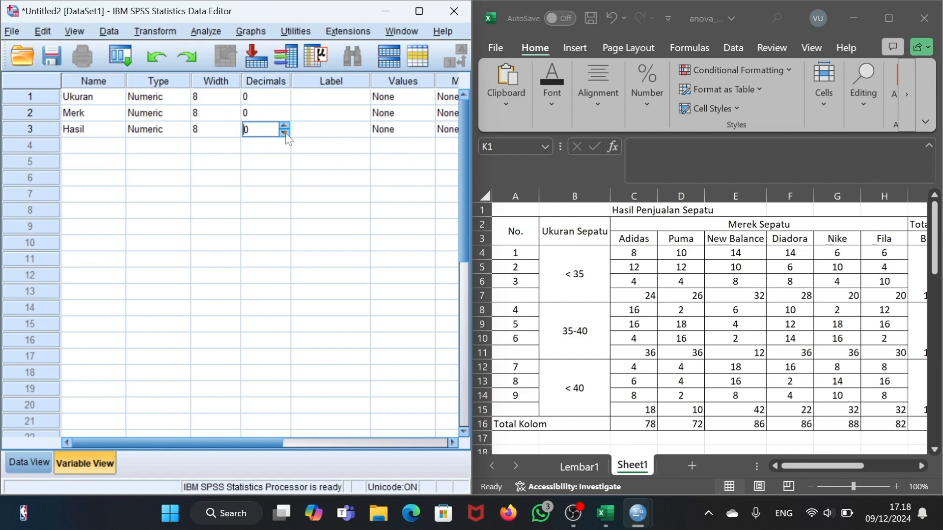
- Give the variable Ukuran the label Ukuran Sepatu
click(319, 99)
key(Caps_Lock)
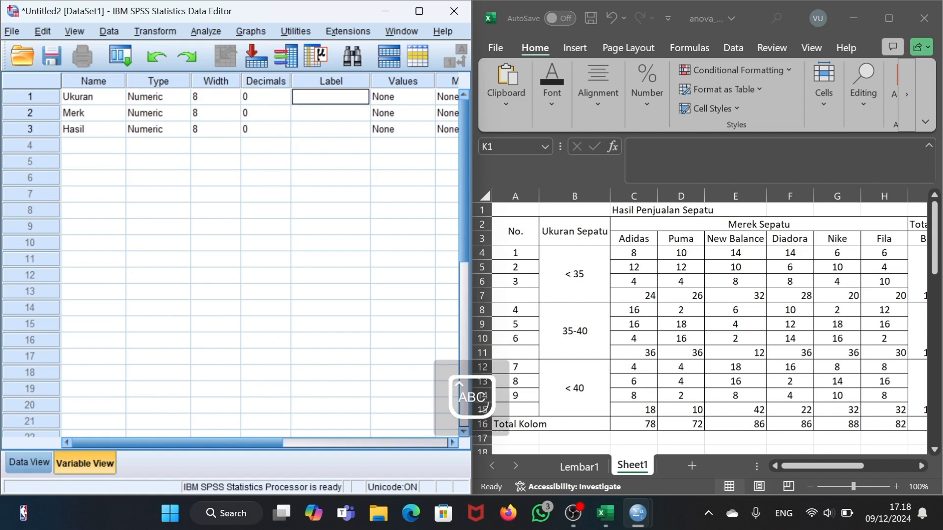
text(U)
key(Caps_Lock)
text(kuran Sepatu)
key(Return)
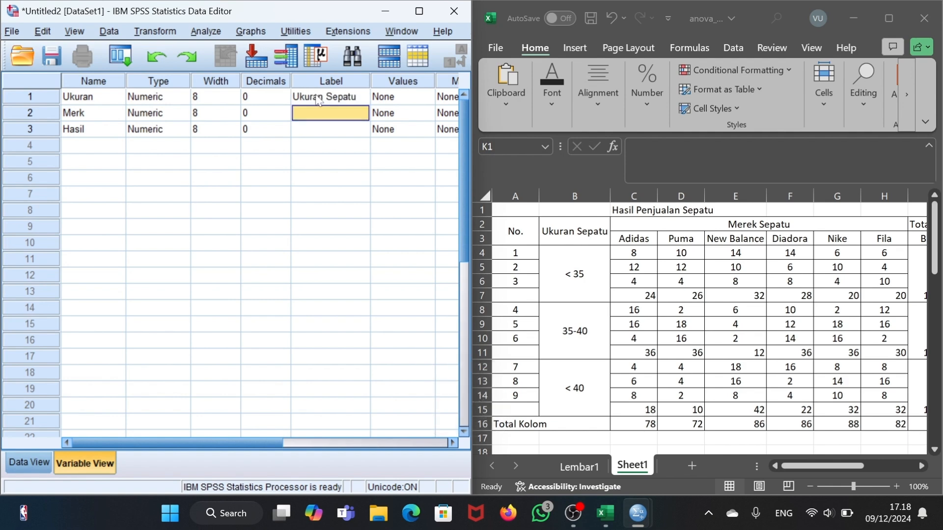
- Label the variable Merk as Merk Sepatu and the variable Hasil as Hasil Penjualan Sepatu
text(Merk)
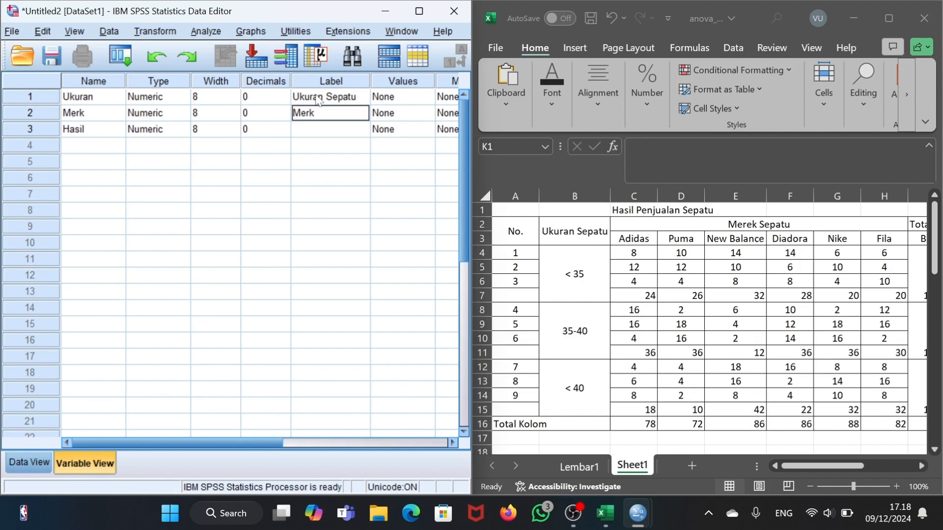
text( Sepatu)
key(Return)
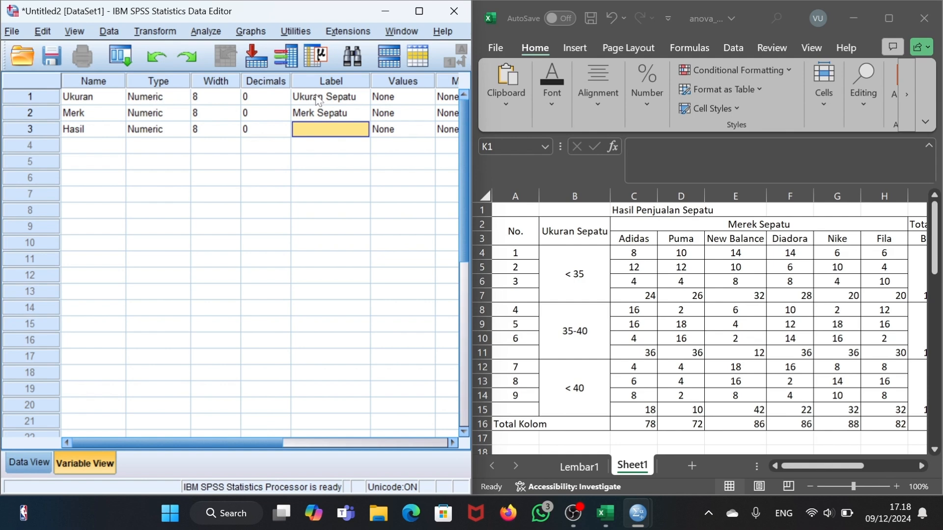
text(Hasil P)
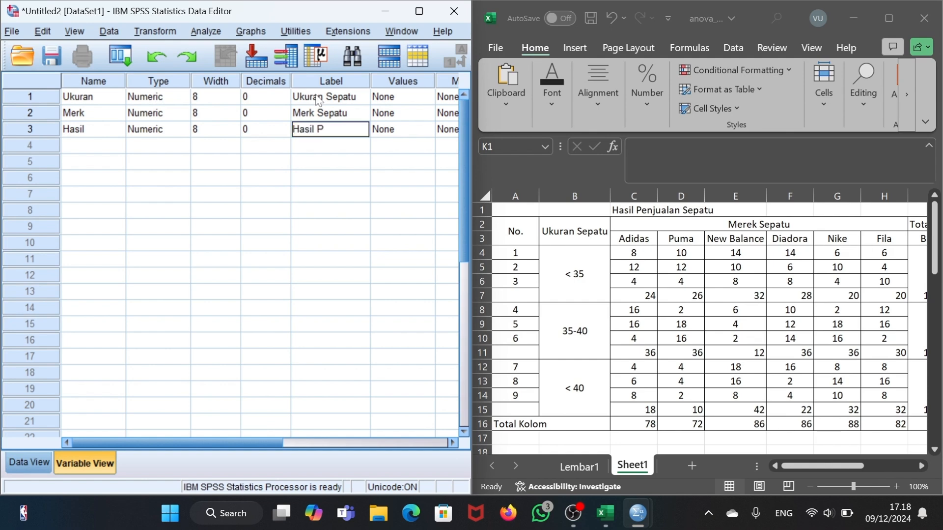
text(enjualan Sepatu)
key(Return)
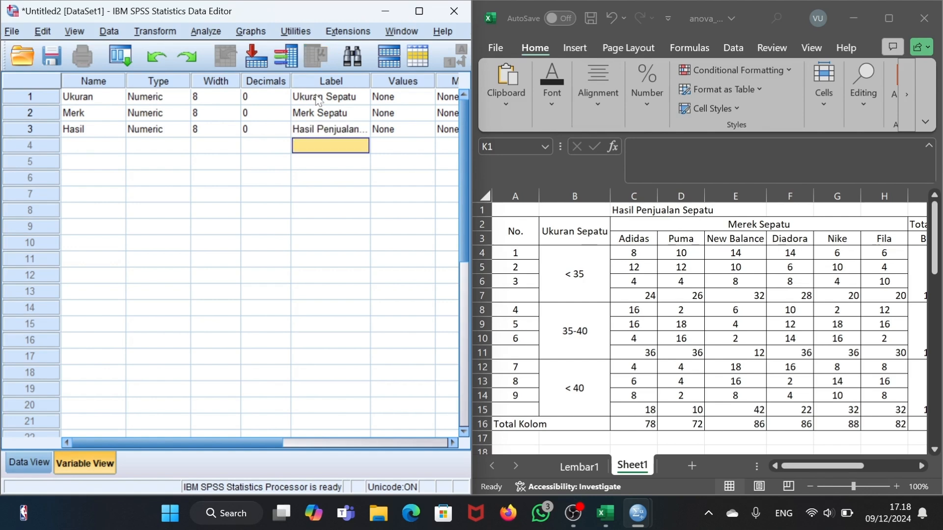
- Add the value label "< 35" for value 1 of the variable Ukuran
click(416, 97)
click(425, 98)
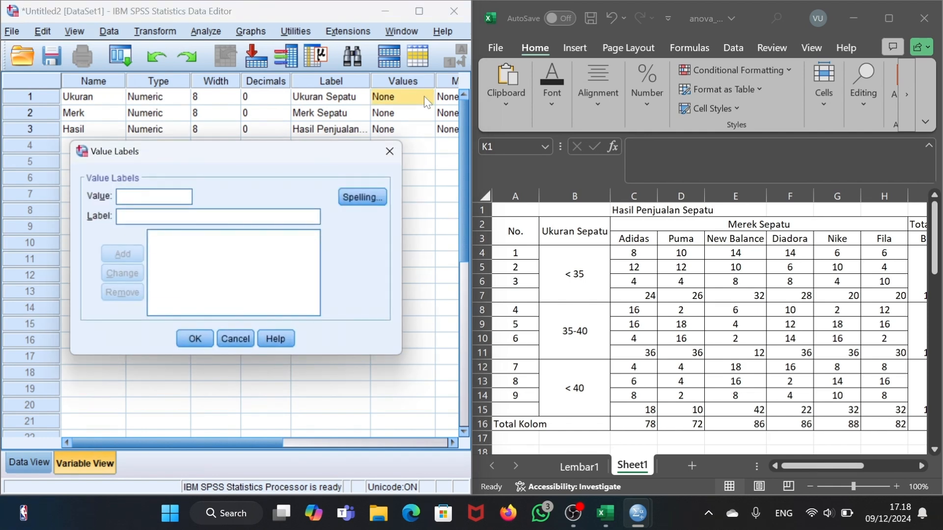
text(1)
click(195, 216)
text(<)
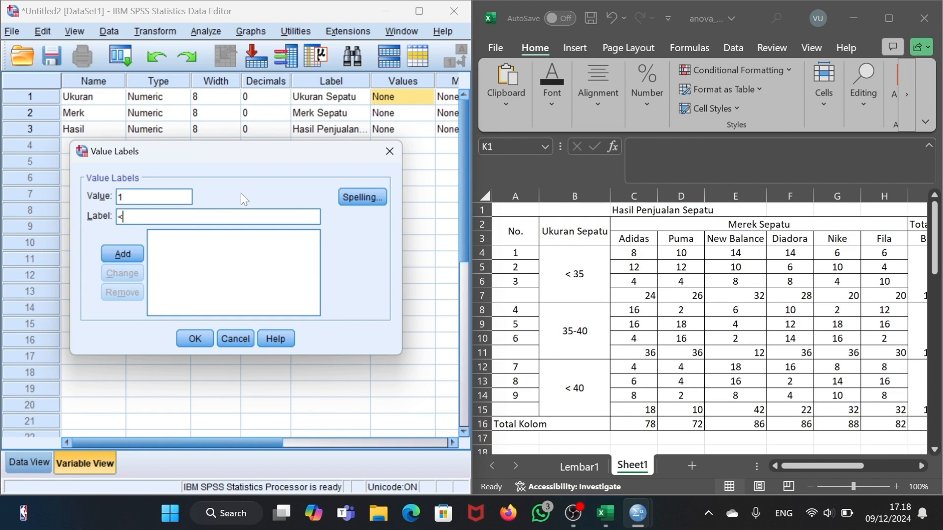
text( 35)
click(122, 253)
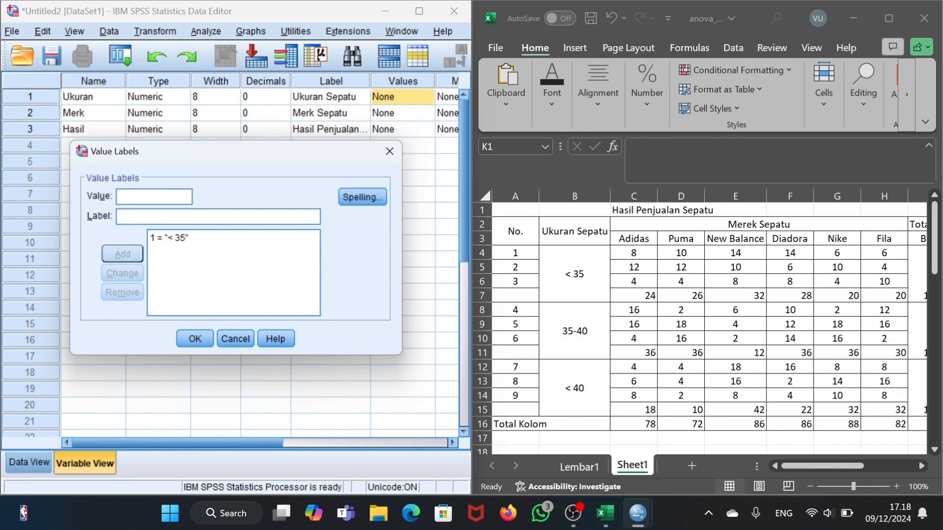
- Add the value label "35-40" for value 2 of Ukuran
text(2)
key(Tab)
text(35)
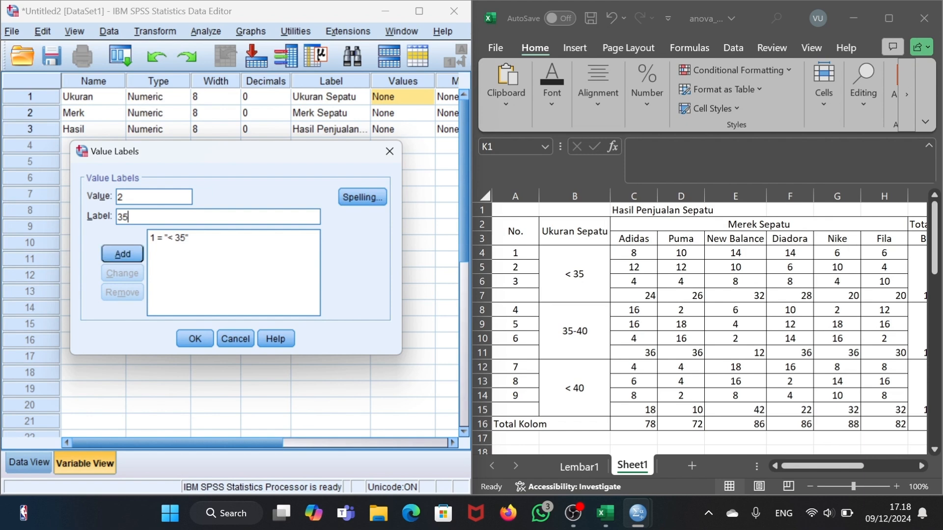
text(-40)
click(118, 256)
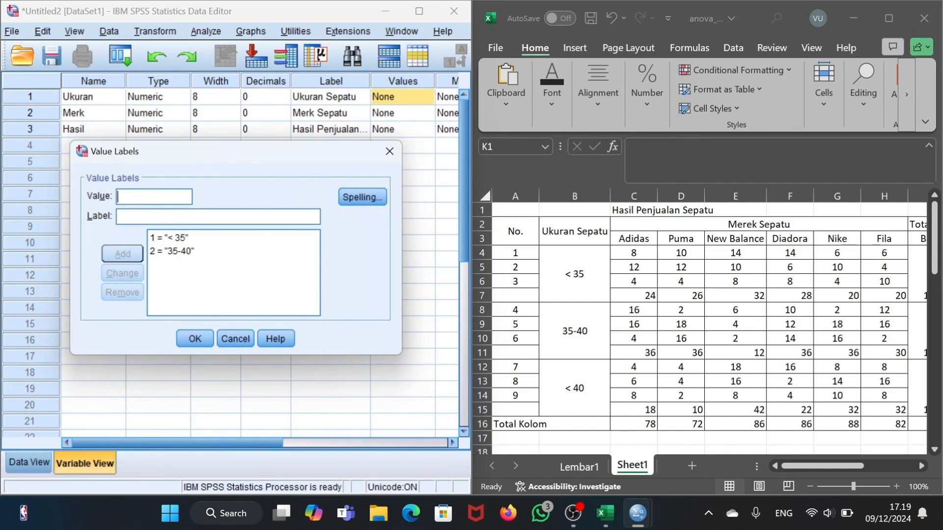
- Add the value label "> 40" for value 3 of Ukuran and apply the value labels
text(3)
key(Tab)
text(>)
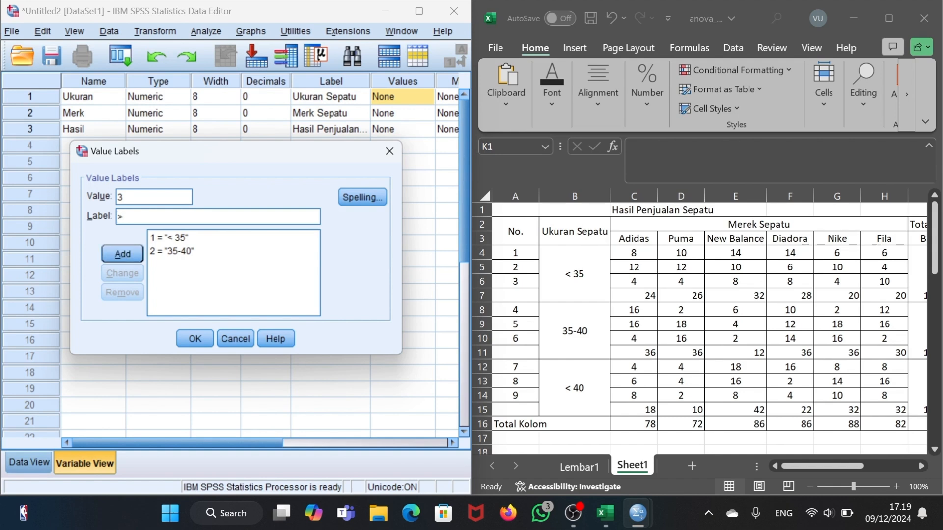
text( 40)
click(111, 260)
click(196, 336)
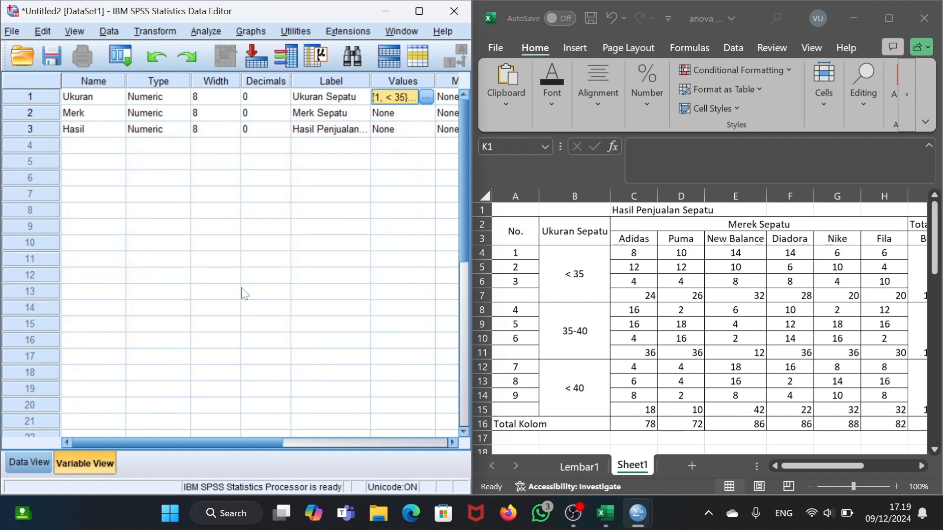
- Add value labels for the variable Merk: 1 as Adidas and 2 as Puma
click(411, 114)
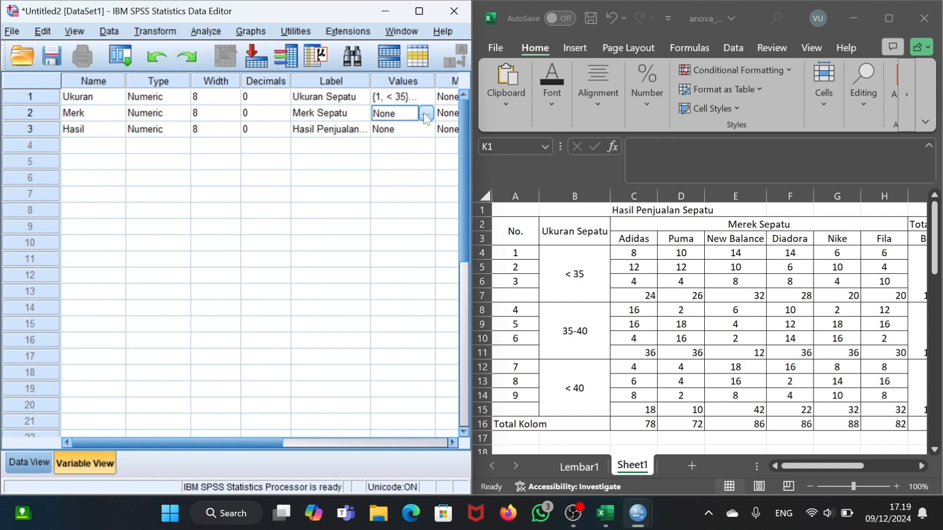
click(425, 113)
text(1)
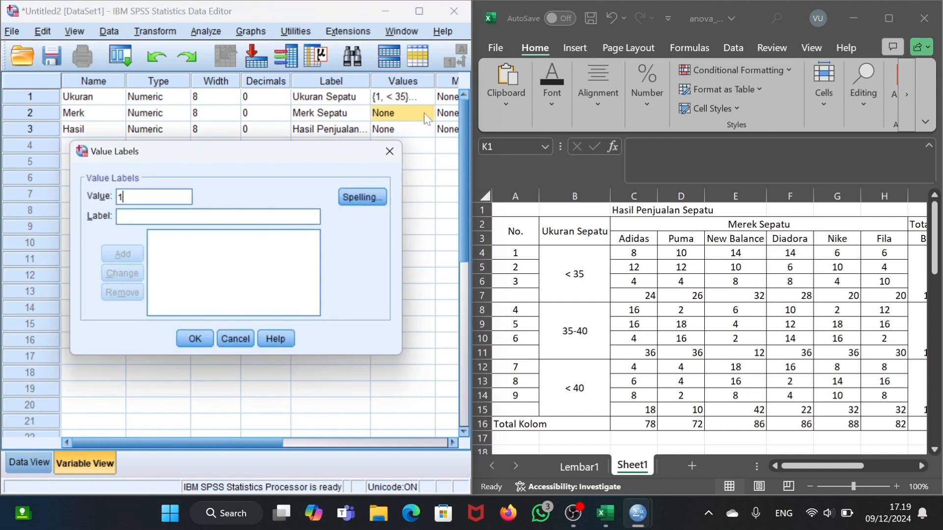
key(Tab)
text(Adidas)
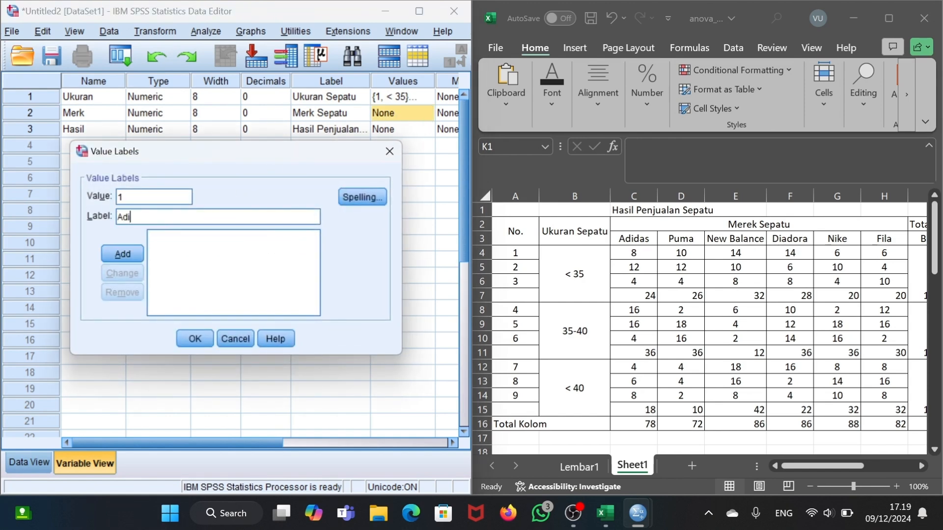
click(122, 253)
text(2)
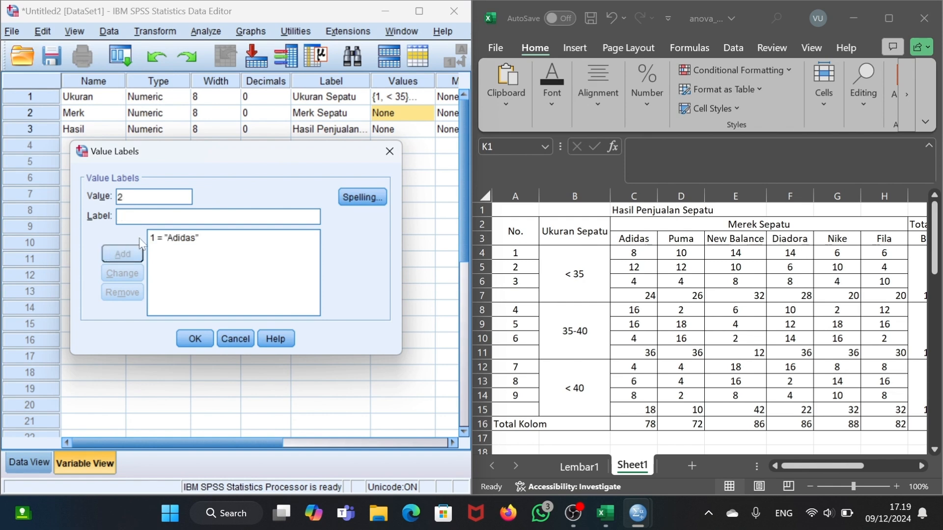
key(Tab)
text(Puma)
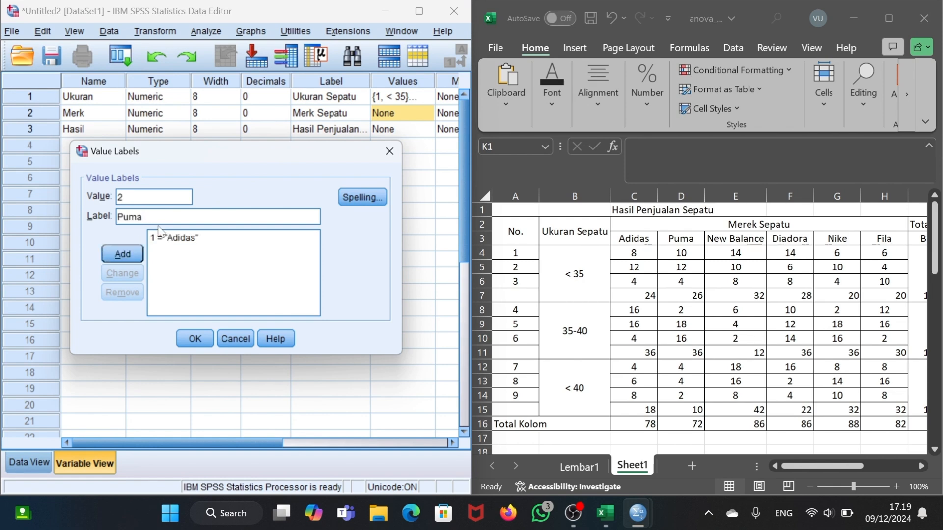
click(123, 254)
- Add the value label New Balance for value 3 of Merk
text(3)
key(Tab)
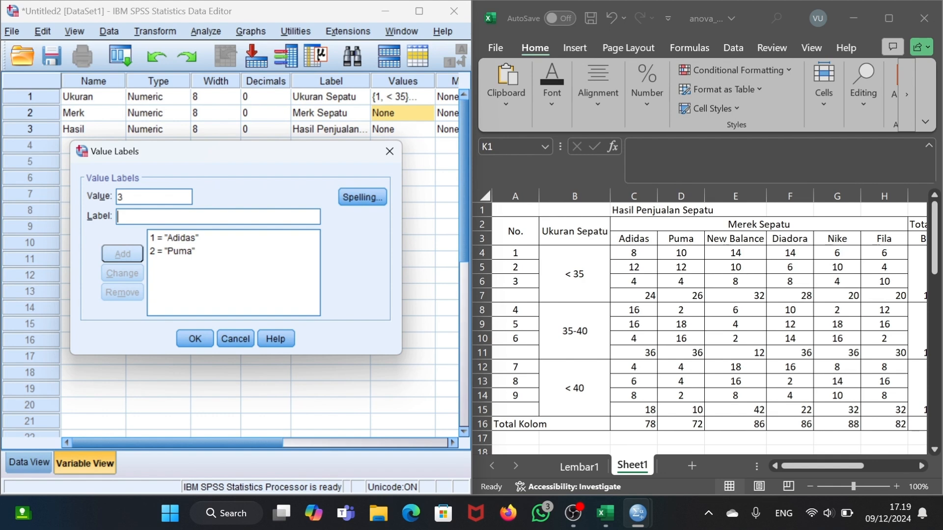
text(New Balance)
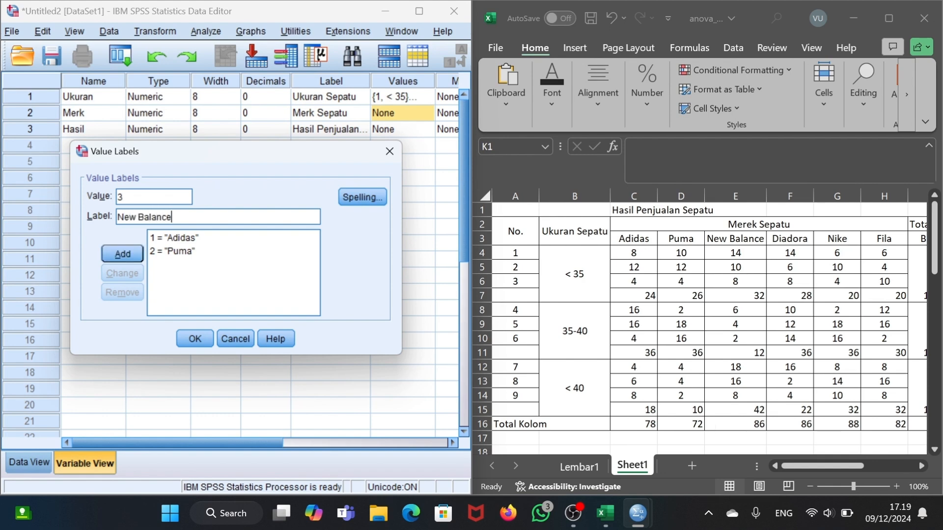
click(130, 254)
- Add the value label Diadora for value 4 of Merk
text(4)
key(Tab)
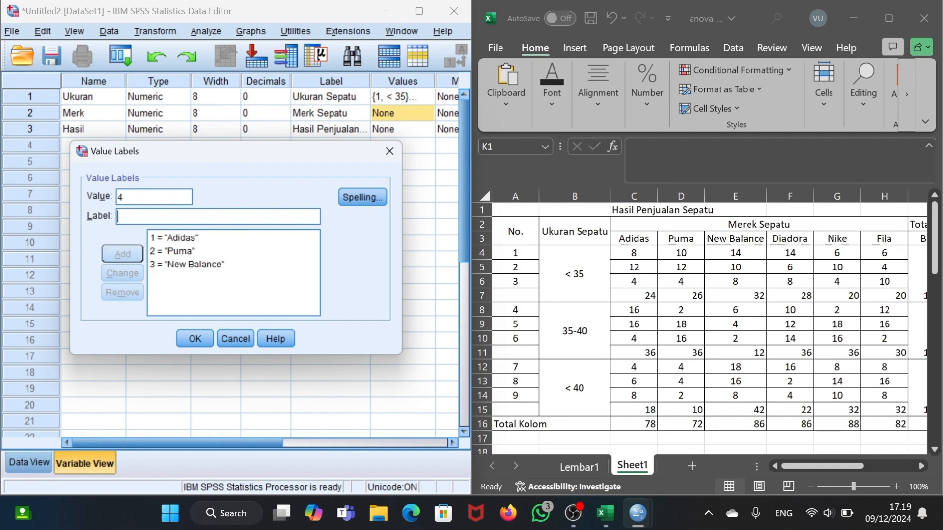
text(Diadora)
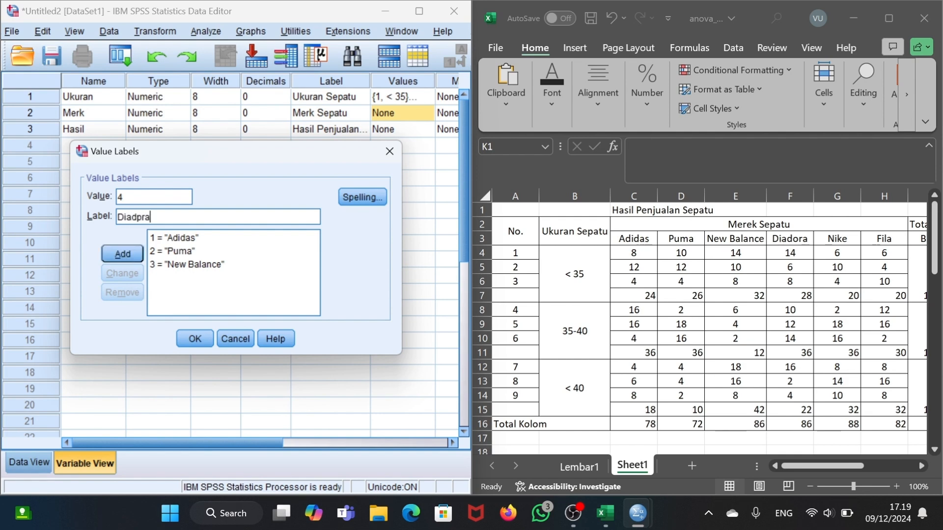
key(BackSpace)
key(BackSpace)
key(BackSpace)
text(ora)
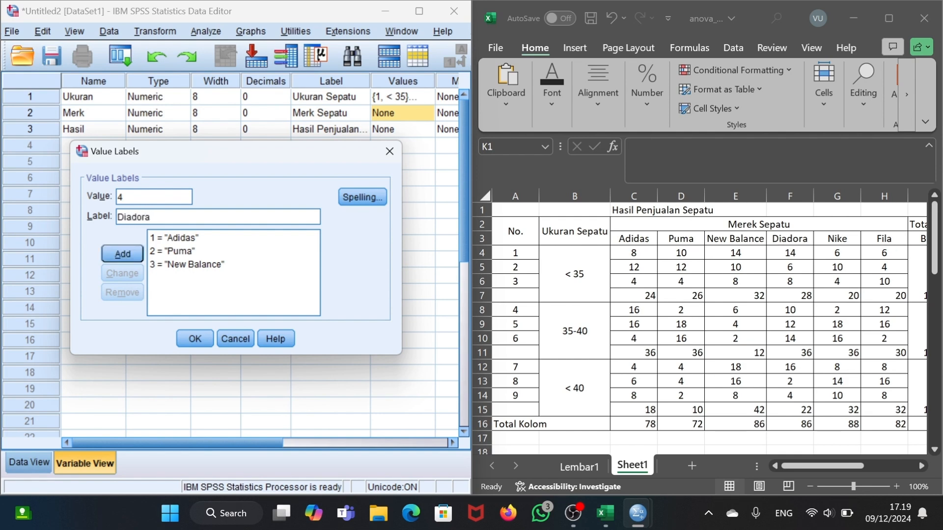
click(130, 257)
- Add the value labels 5 as Nike and 6 as Fila for Merk and apply them
text(5)
key(Tab)
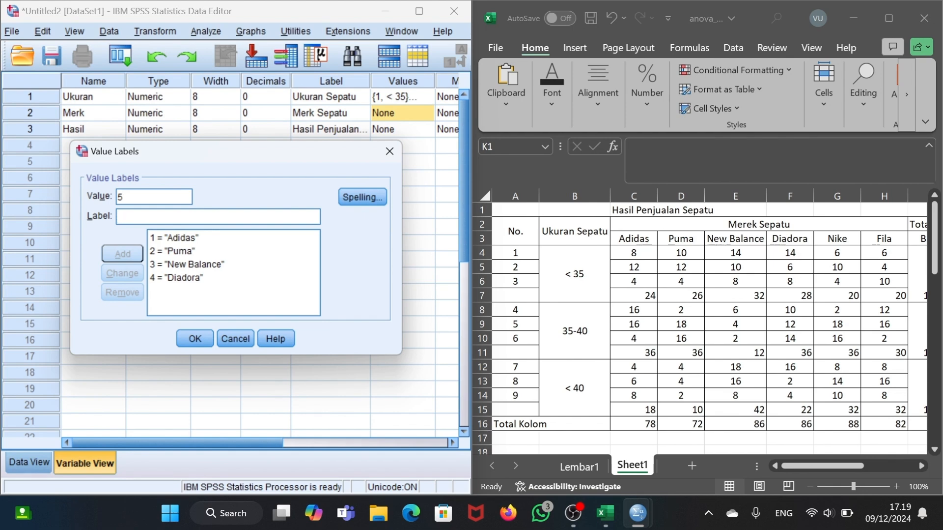
text(Nike)
click(139, 255)
text(6)
key(Tab)
text(Fila)
click(140, 254)
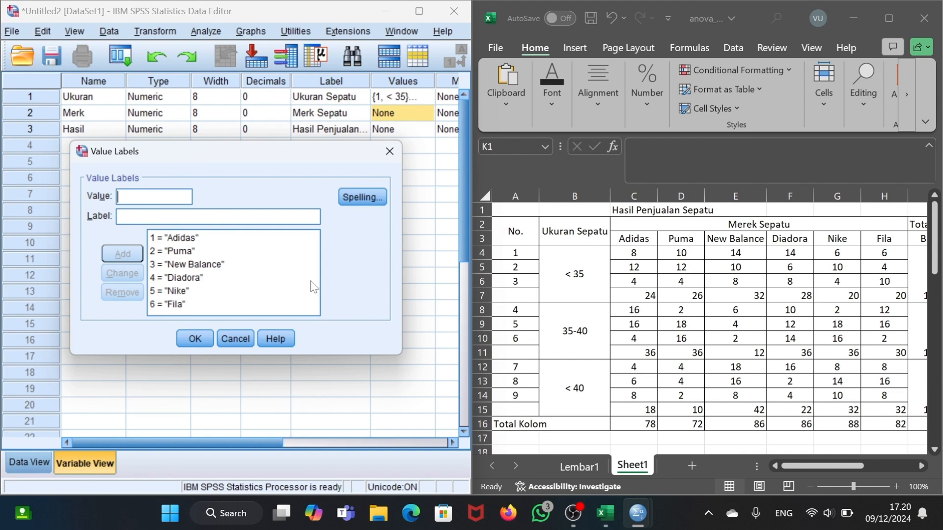
click(201, 337)
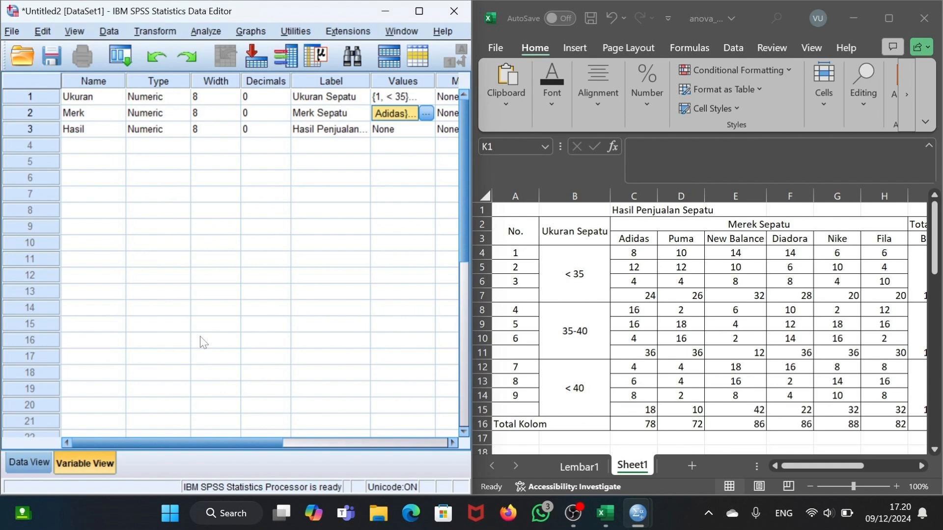
- Show the empty SPSS data grid and copy the coded size, brand and sales values in K3:M56 from Excel's Sheet1
click(37, 458)
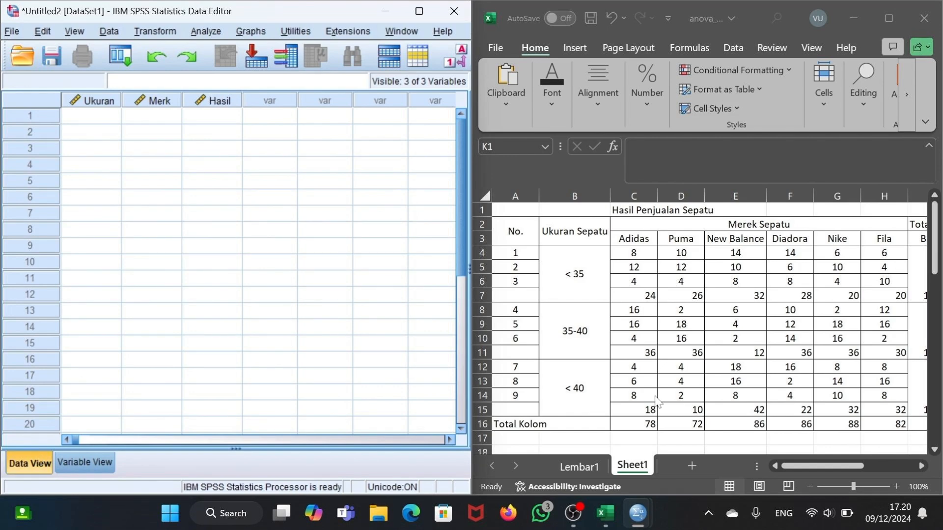
scroll(658, 399, right, 3)
scroll(657, 399, right, 6)
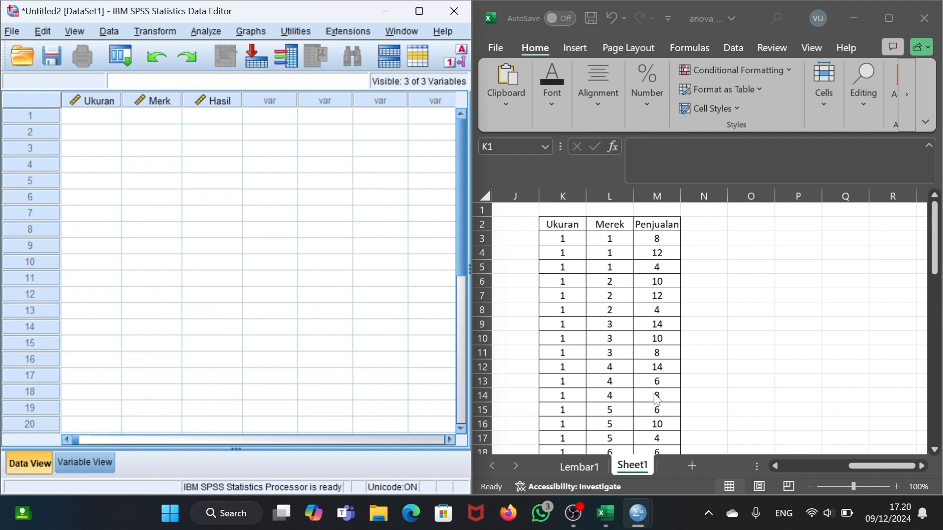
drag(563, 238, 645, 417)
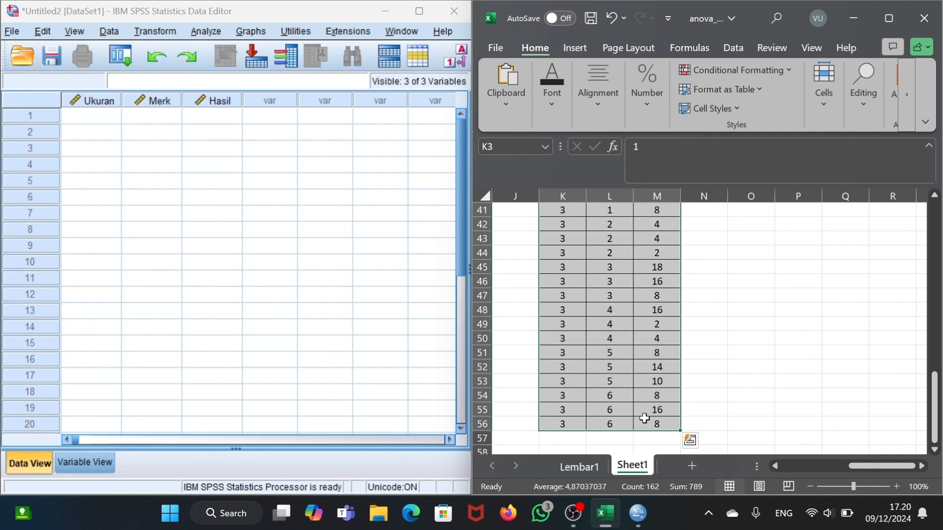
key(ctrl+c)
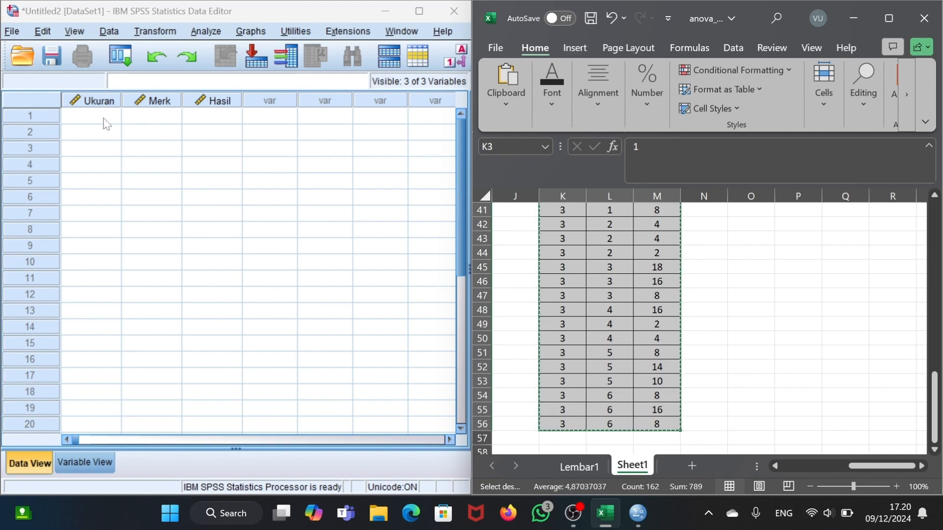
- Switch to SPSS and paste the copied data into Ukuran, Merk and Hasil starting at row 1
click(106, 120)
drag(112, 121, 214, 127)
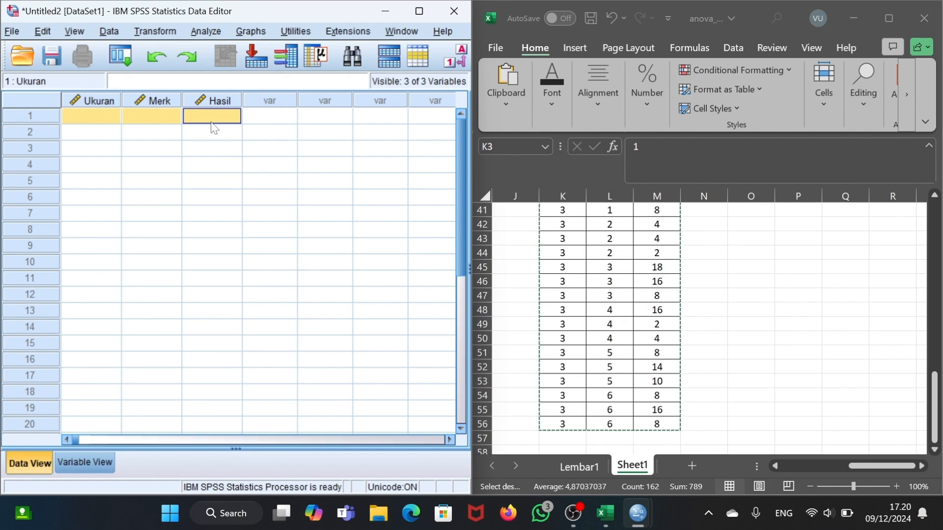
key(ctrl+v)
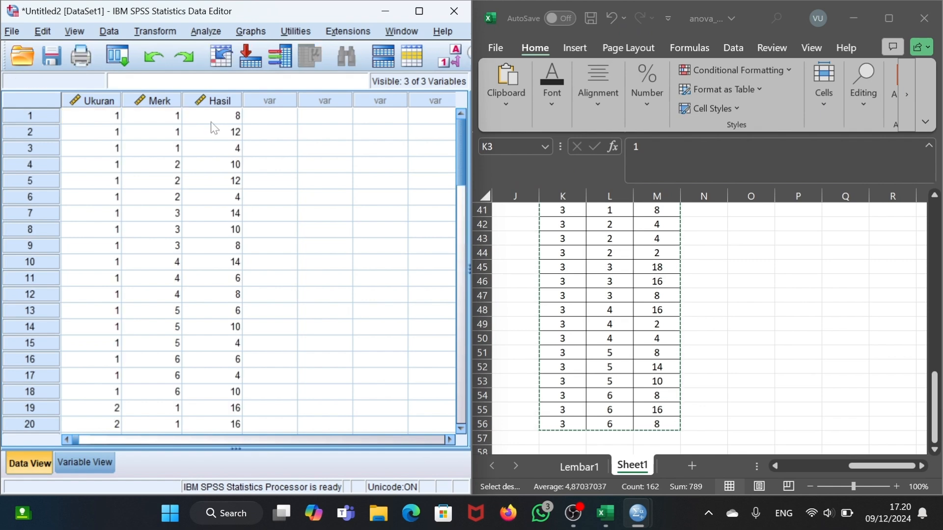
click(593, 254)
scroll(593, 252, up, 13)
scroll(593, 252, left, 5)
scroll(594, 252, left, 4)
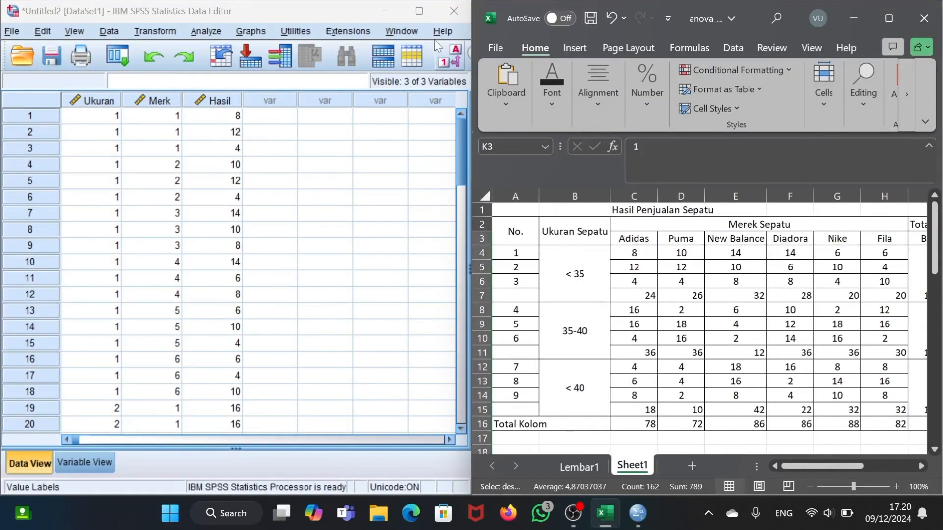
- Maximize the SPSS Data Editor window and start a Univariate General Linear Model analysis
click(420, 12)
click(420, 12)
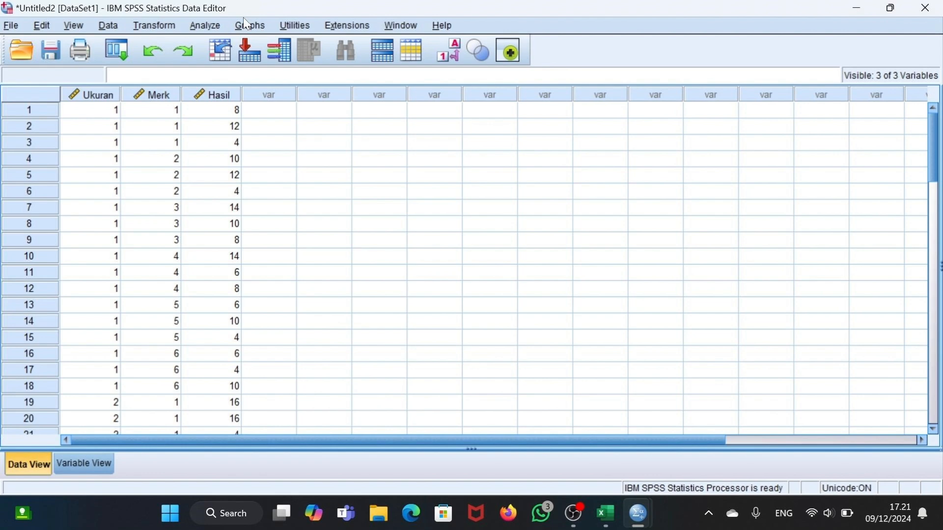
click(214, 23)
mouse_move(250, 129)
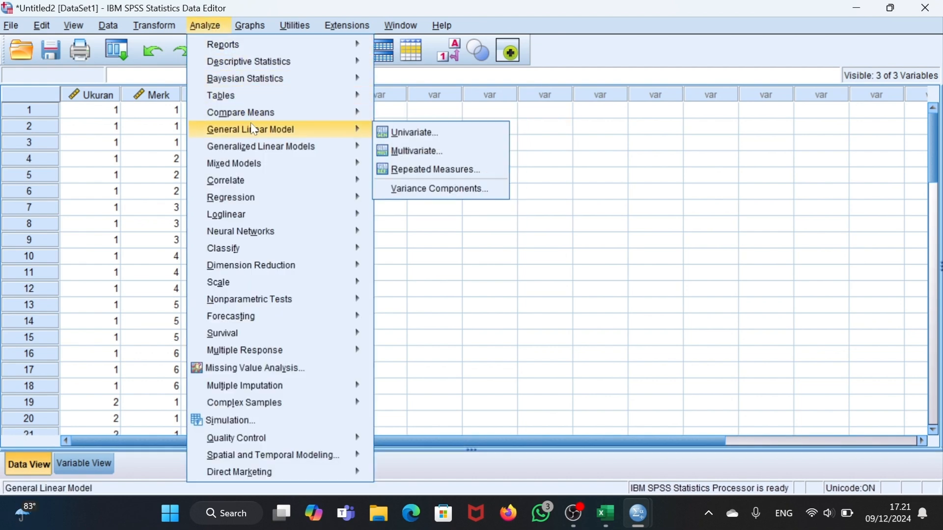
click(394, 138)
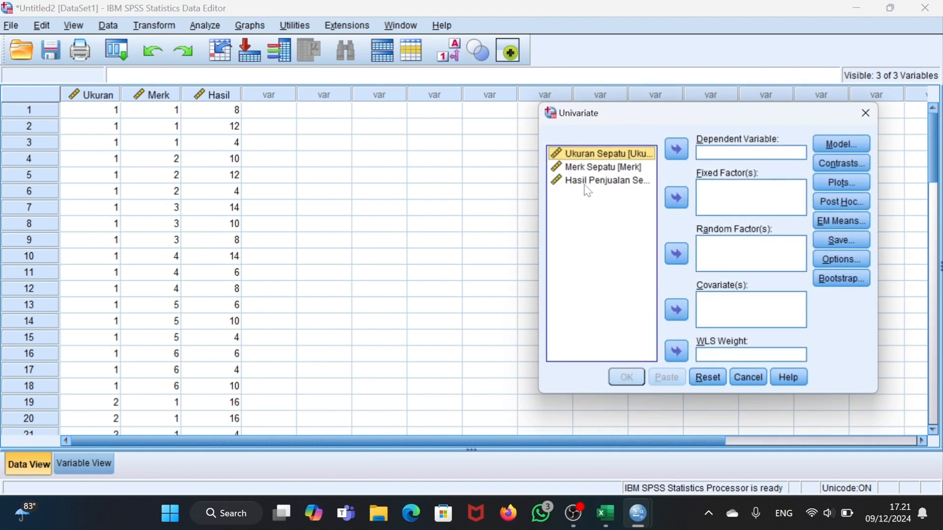
- Set Hasil Penjualan Sepatu as the dependent variable and Ukuran Sepatu and Merk Sepatu as fixed factors
click(586, 182)
click(677, 149)
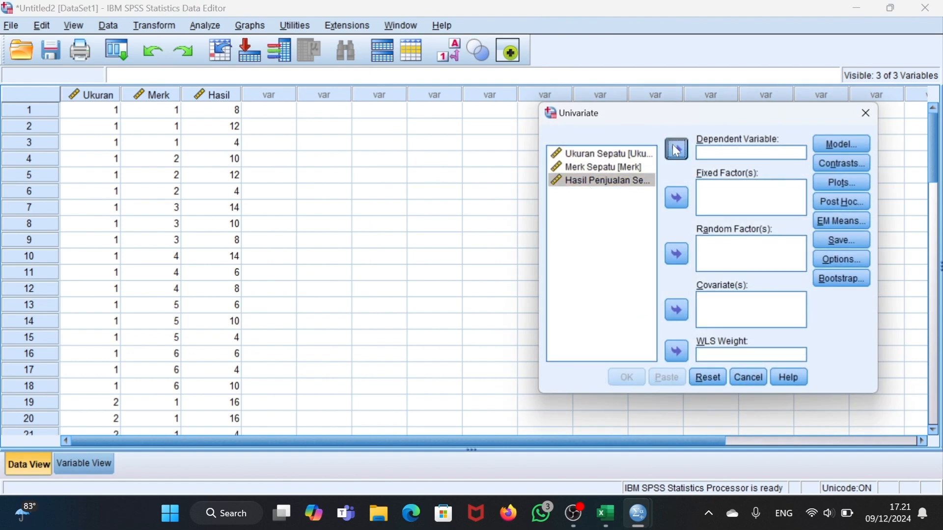
click(681, 199)
click(618, 155)
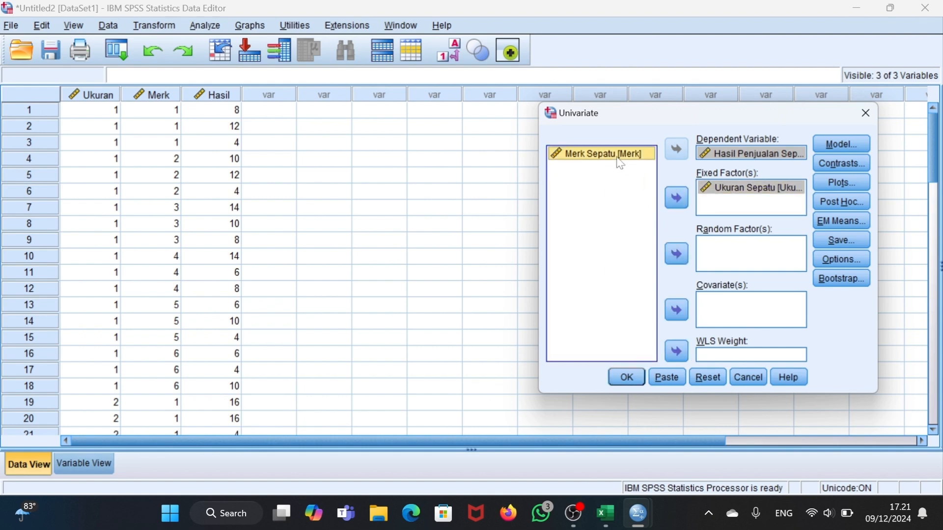
click(681, 198)
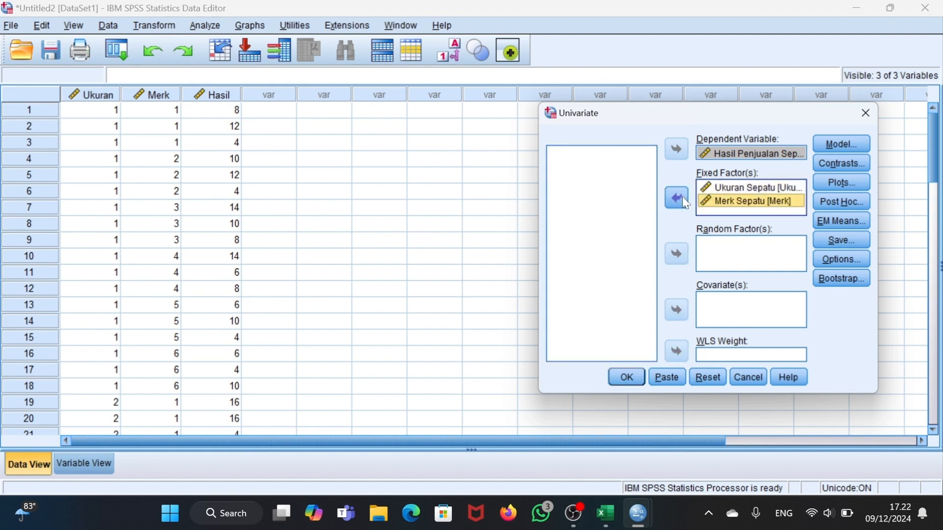
- Save standardized residuals in the Univariate analysis, run it, and minimize the output window
click(864, 242)
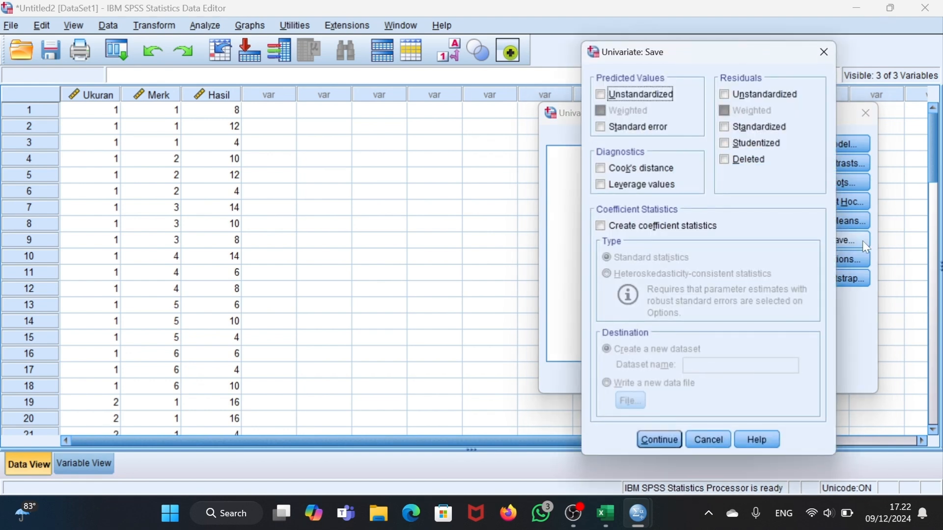
click(722, 125)
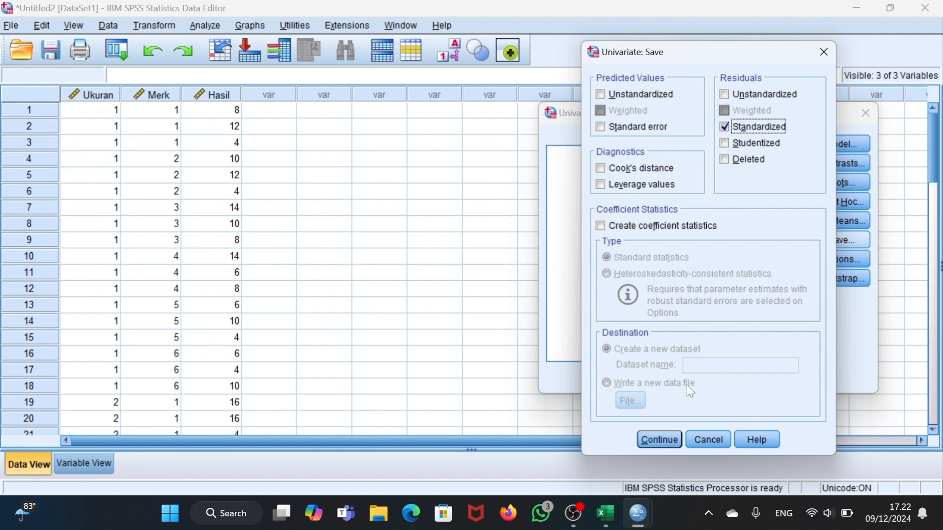
click(667, 438)
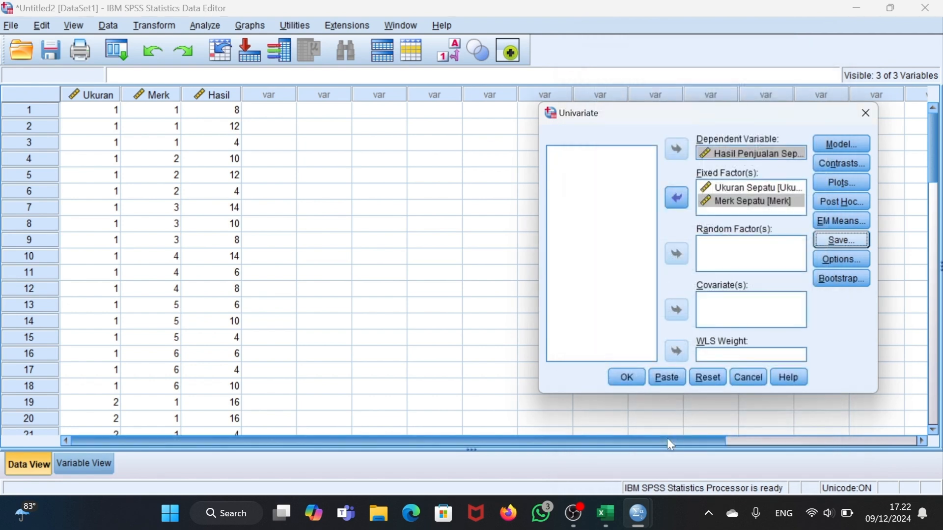
click(628, 378)
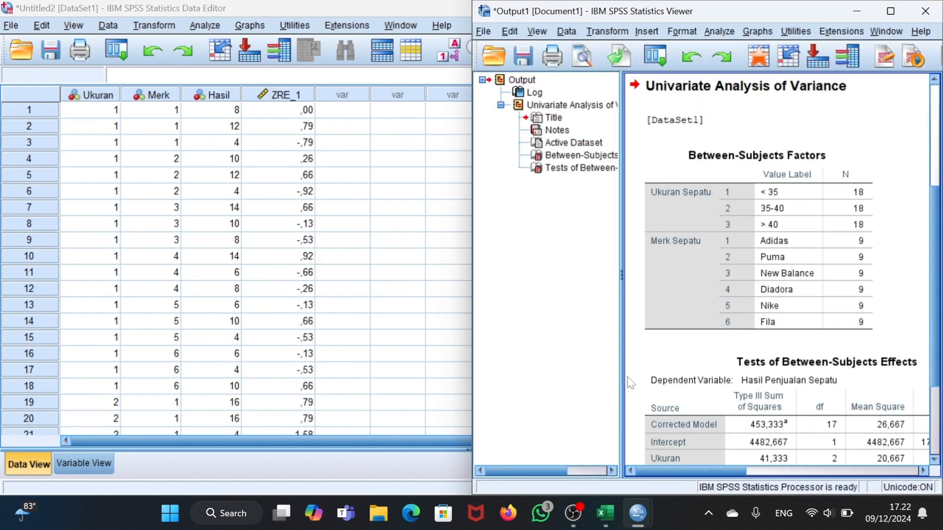
click(857, 11)
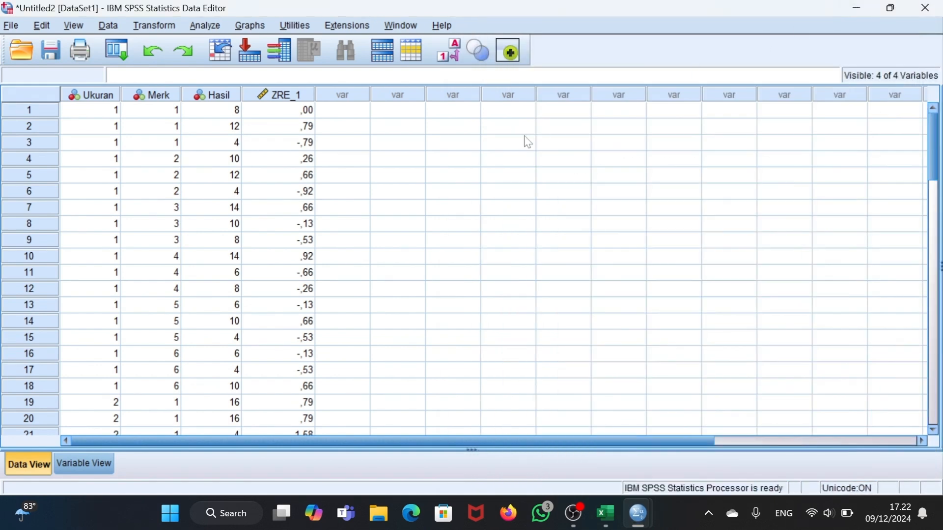
- Start an Explore analysis with the standardized residual for Hasil as the dependent variable
click(209, 24)
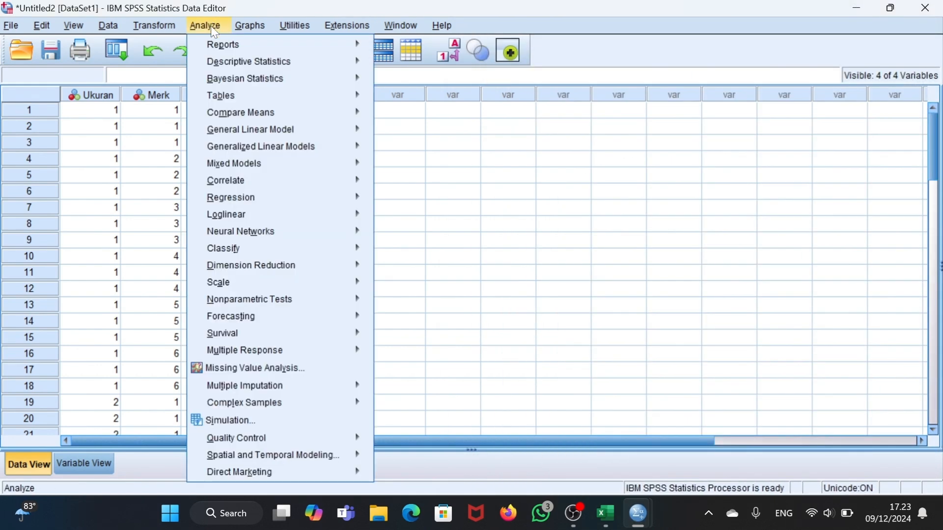
mouse_move(243, 63)
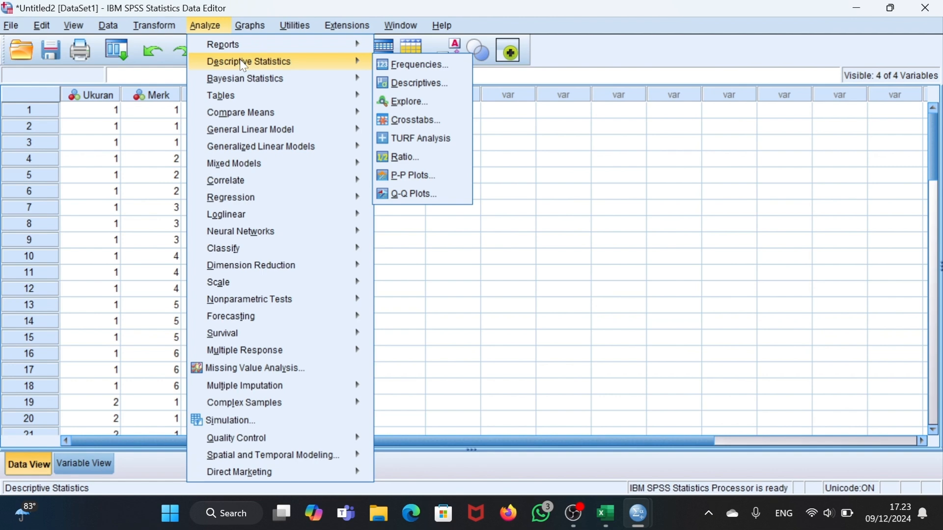
click(397, 103)
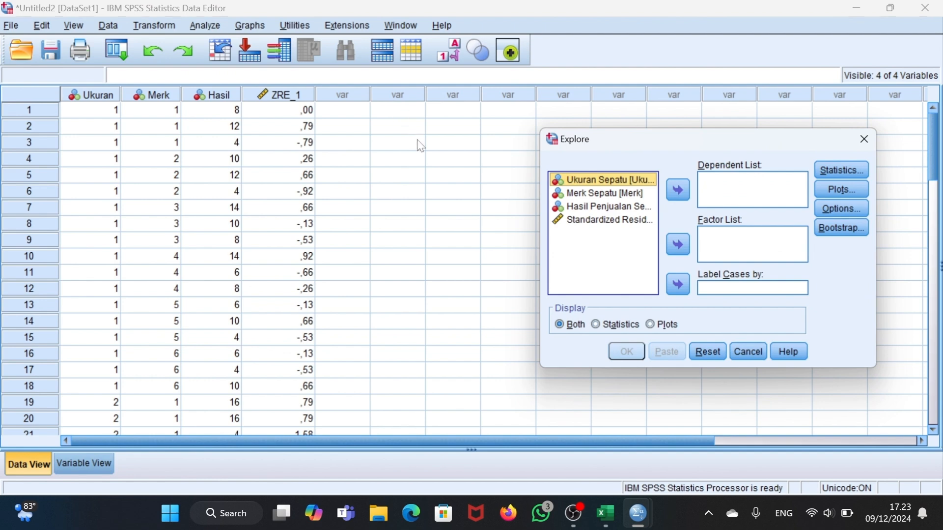
click(589, 222)
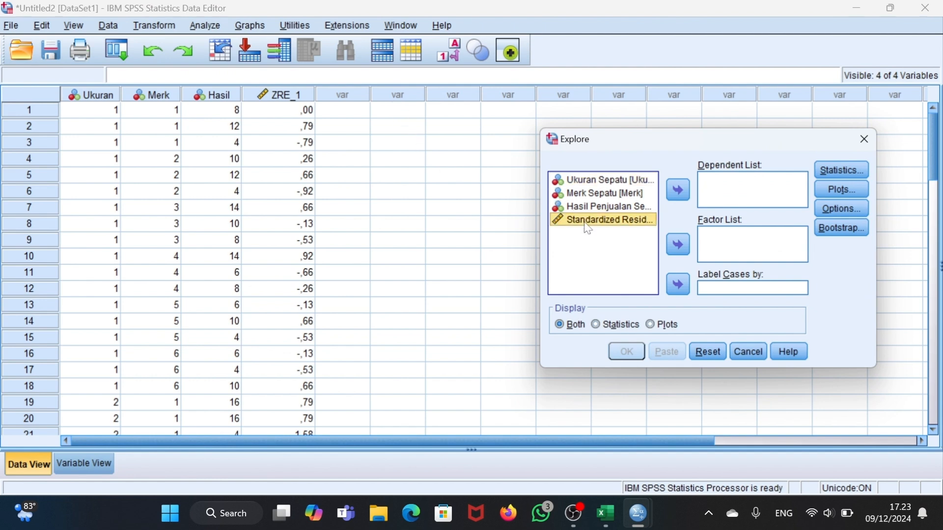
click(685, 191)
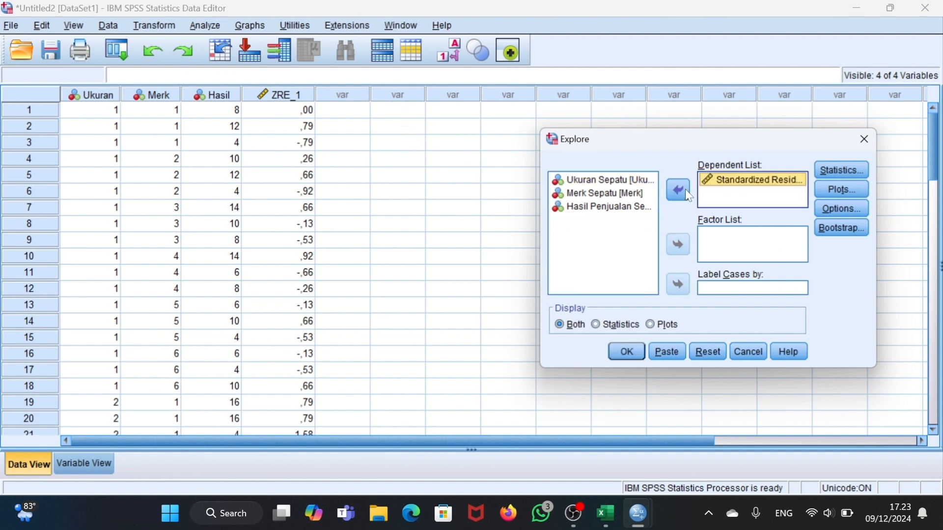
- Include normality plots with tests in the Explore analysis and run it
click(841, 194)
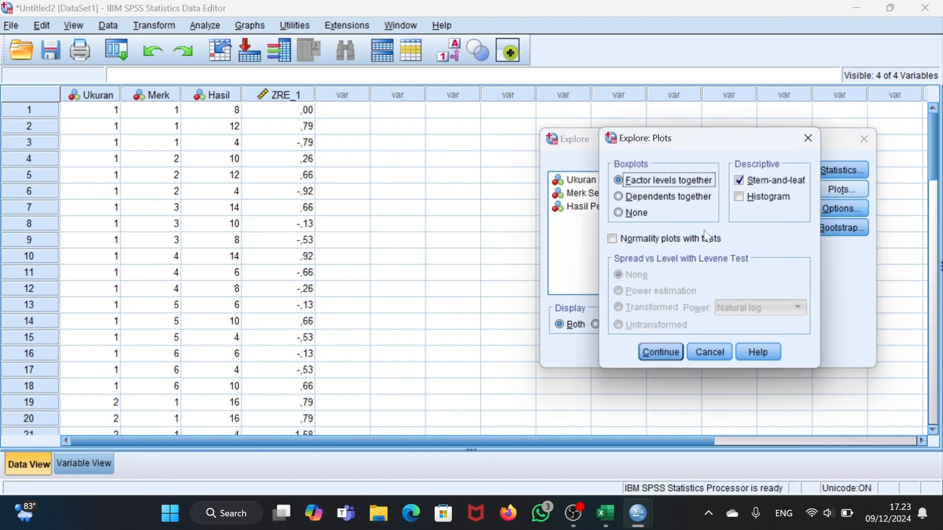
click(614, 242)
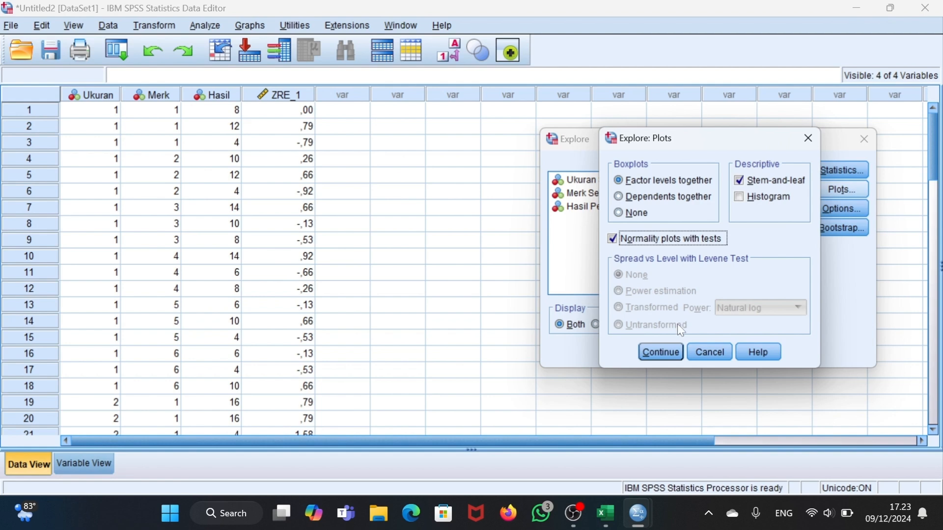
click(675, 350)
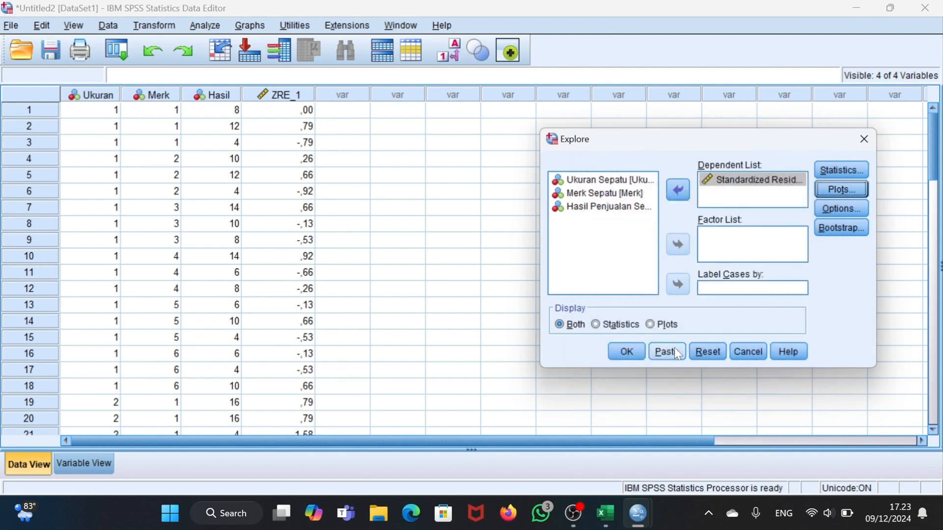
click(639, 353)
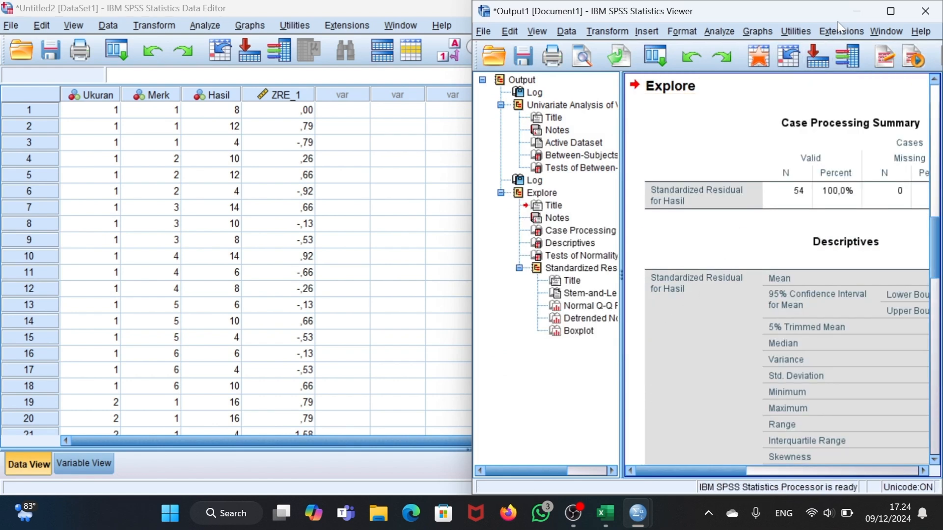
- Maximize the output viewer and examine the Tests of Normality table for the standardized residual
click(887, 15)
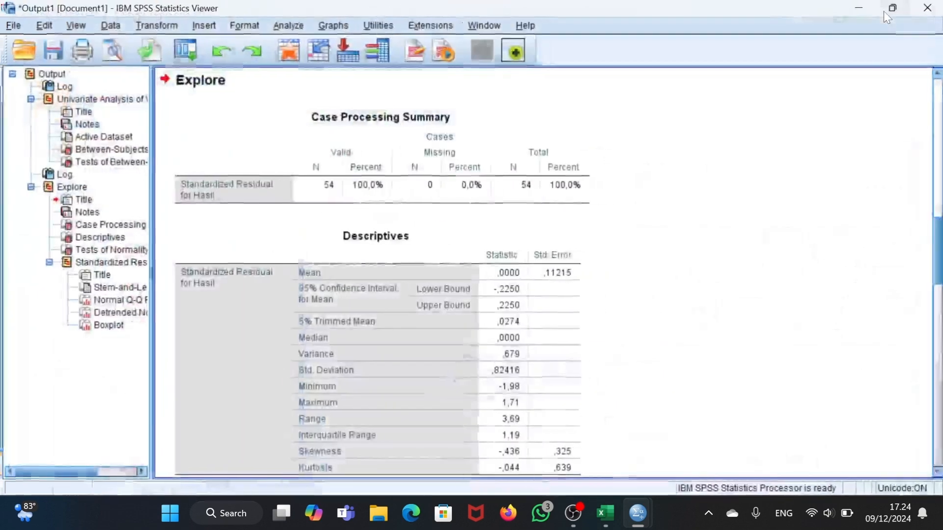
scroll(667, 277, down, 5)
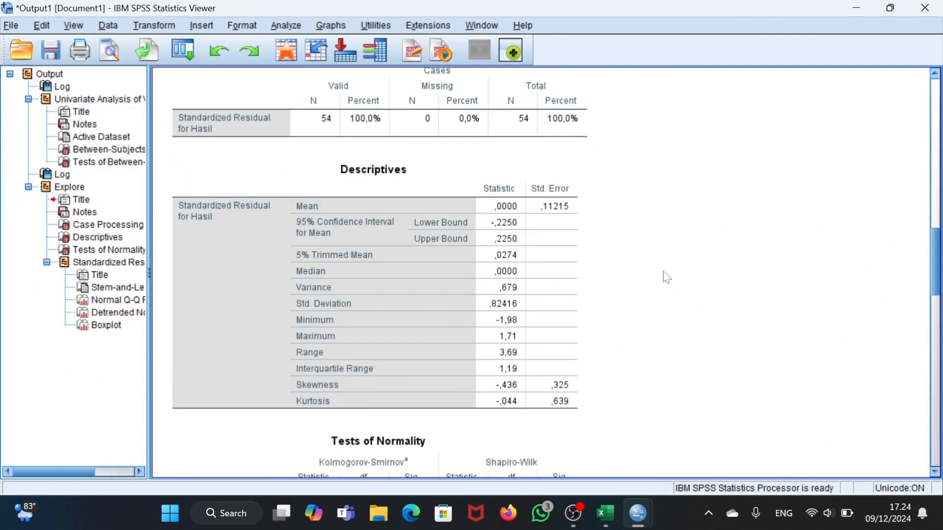
scroll(667, 277, down, 2)
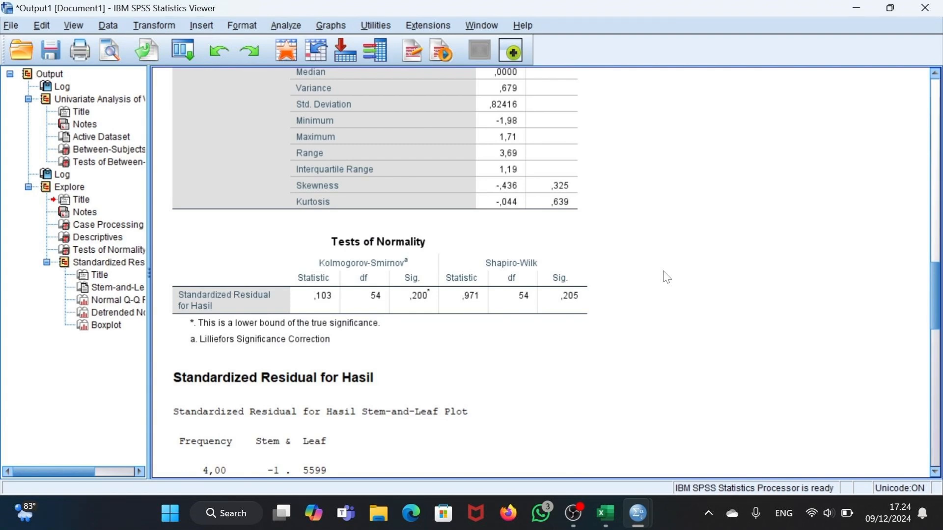
scroll(667, 277, down, 3)
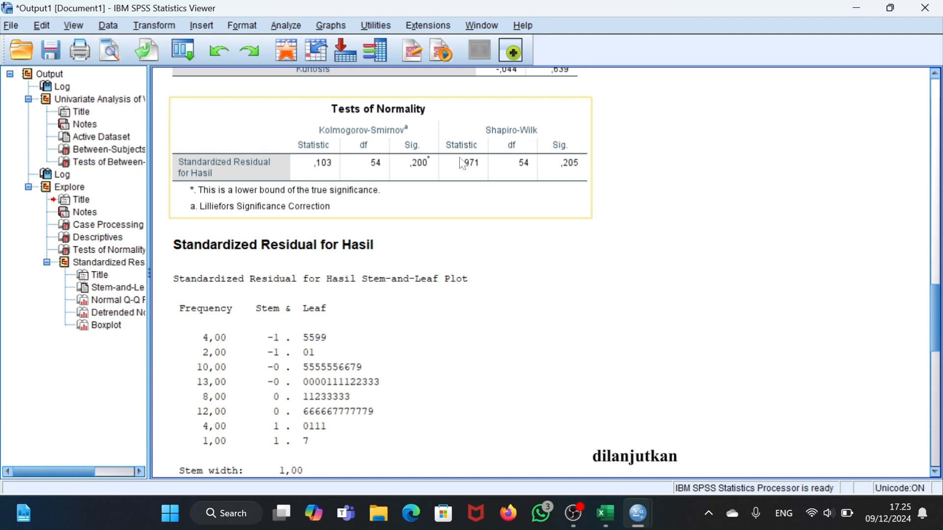
- Rerun the Univariate General Linear Model on shoe sales with descriptive statistics and homogeneity tests enabled
click(279, 25)
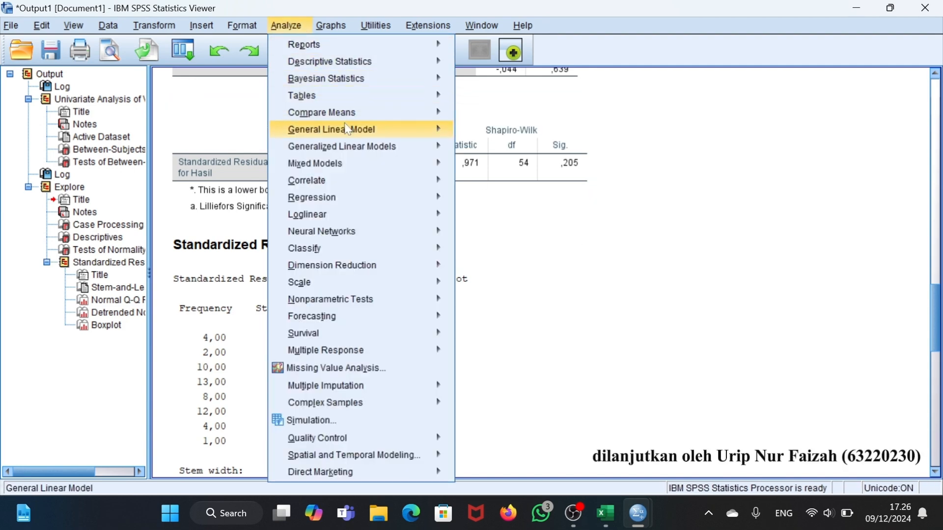
mouse_move(357, 133)
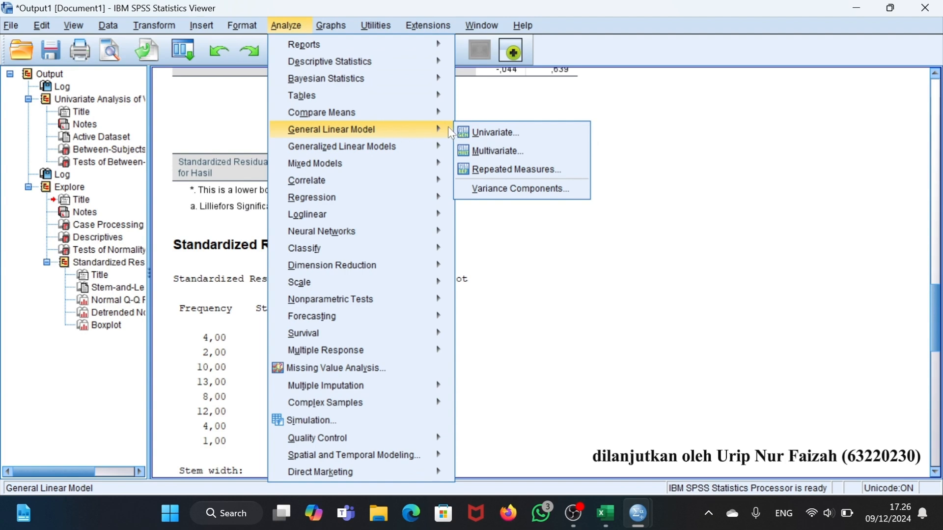
click(476, 132)
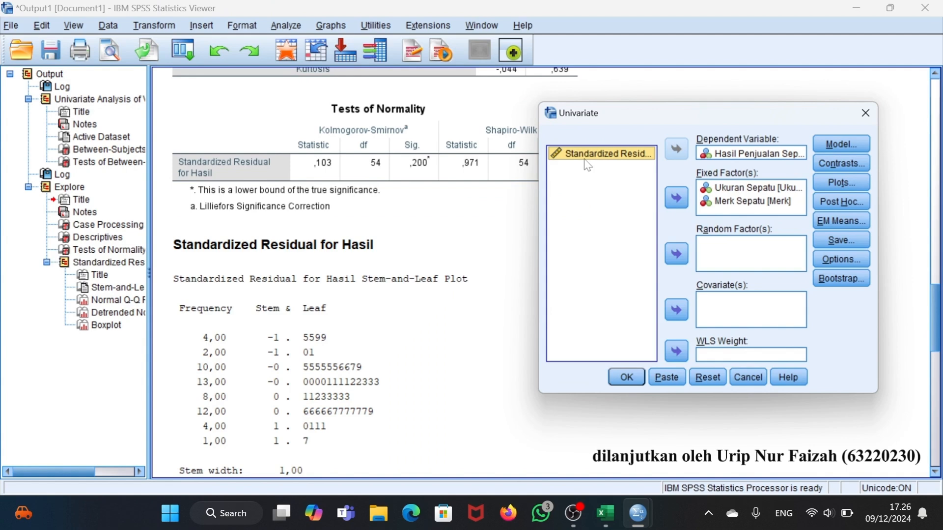
click(842, 258)
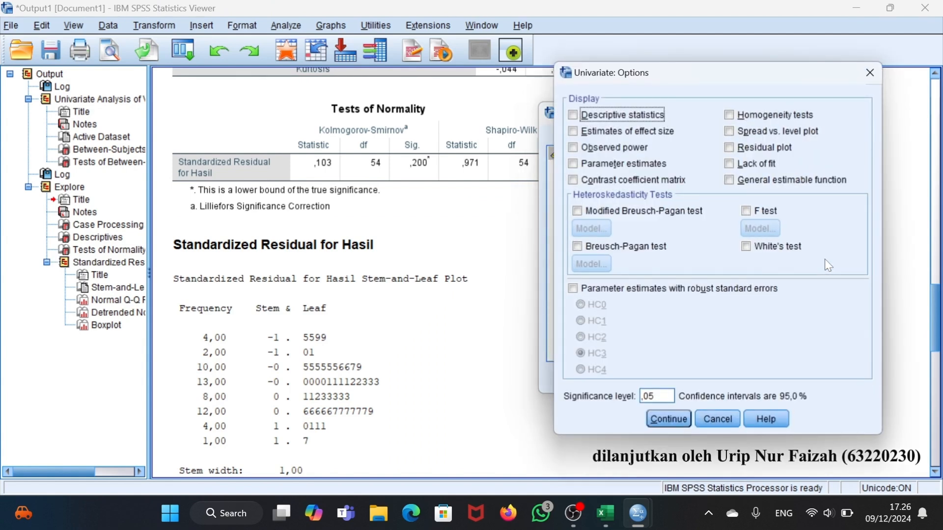
click(573, 114)
click(730, 114)
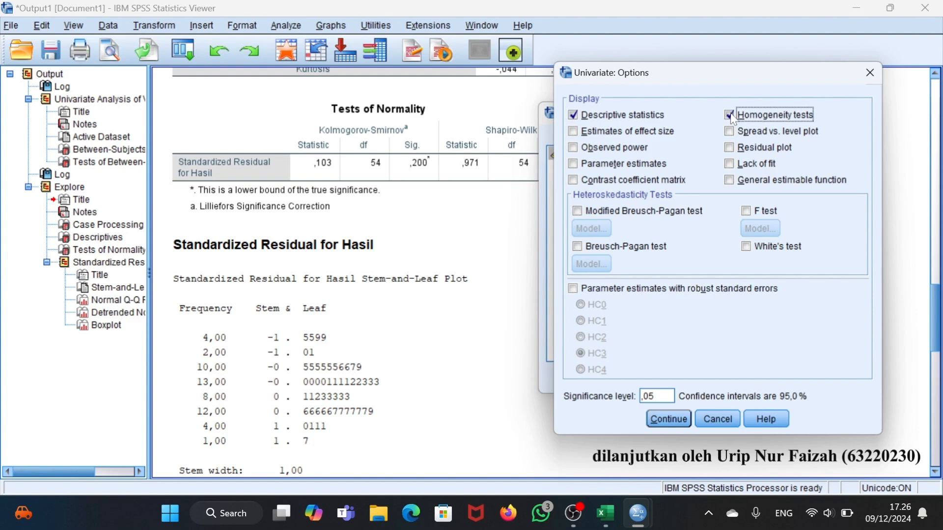
click(681, 423)
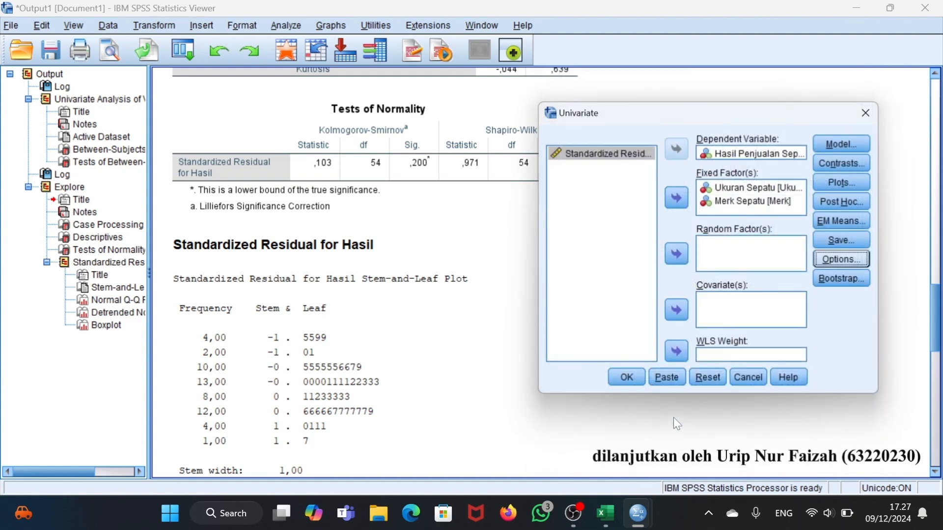
click(633, 378)
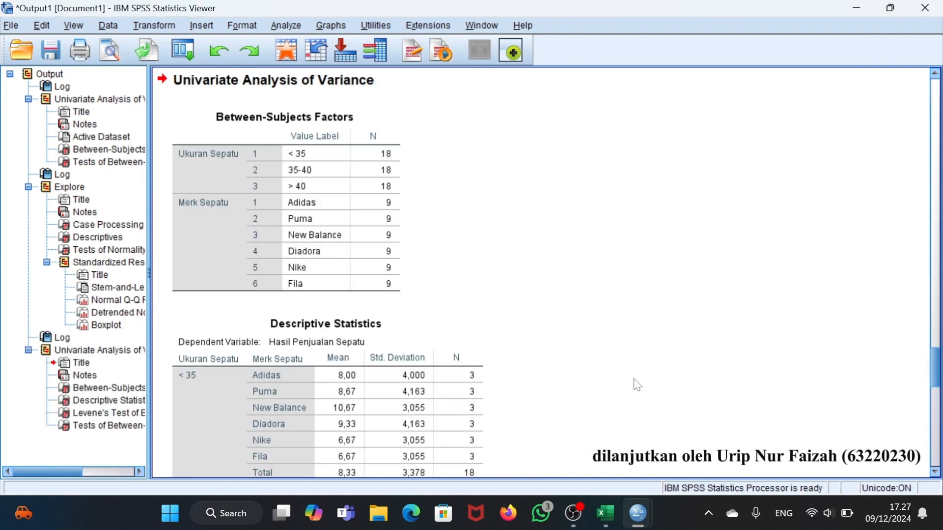
- Examine the Descriptive Statistics, Levene's Test of Equality of Error Variances and Tests of Between-Subjects Effects tables
scroll(639, 386, down, 5)
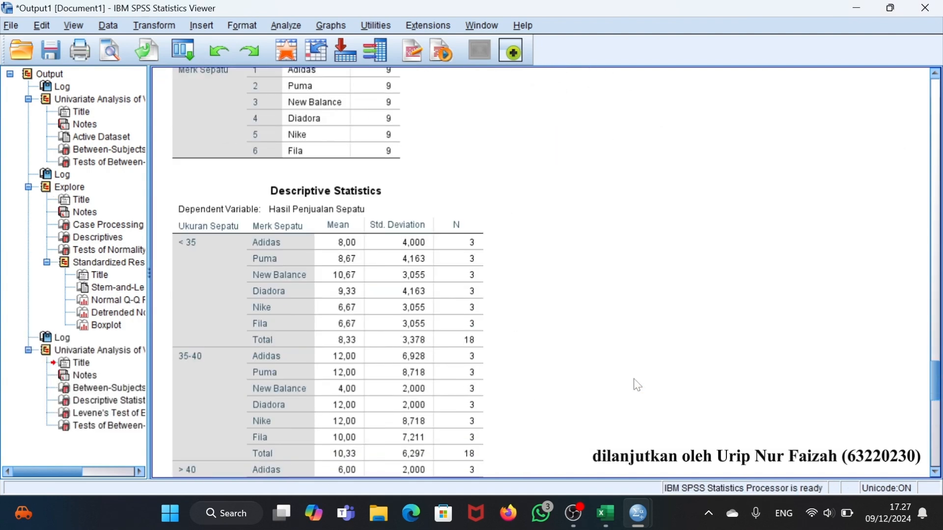
scroll(639, 385, down, 5)
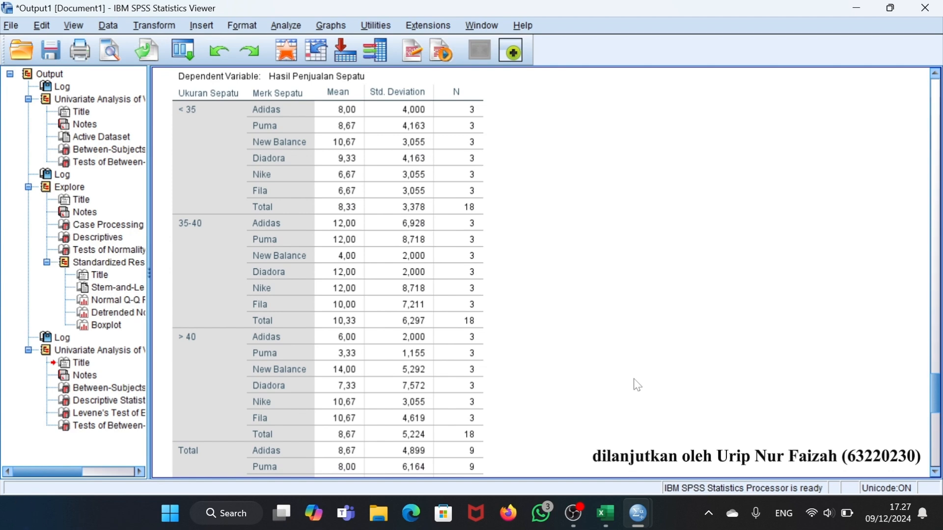
scroll(639, 386, down, 7)
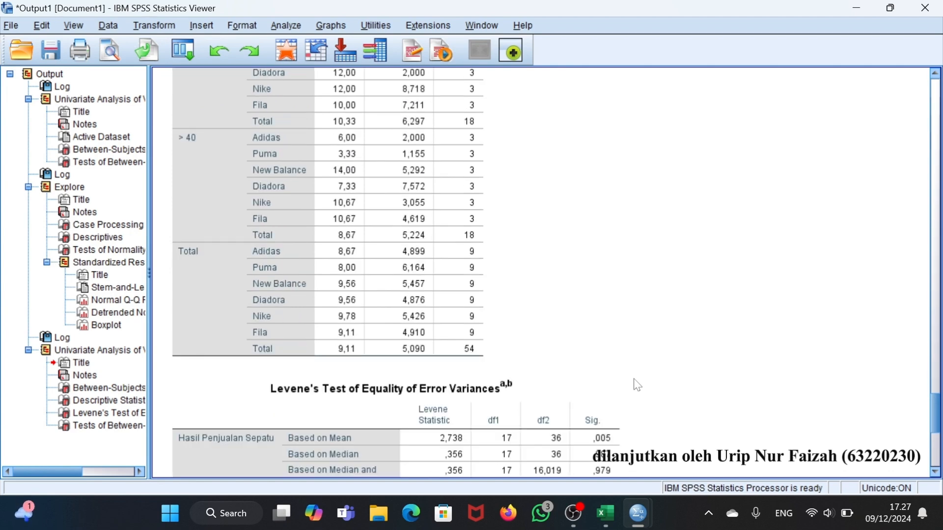
scroll(638, 386, down, 5)
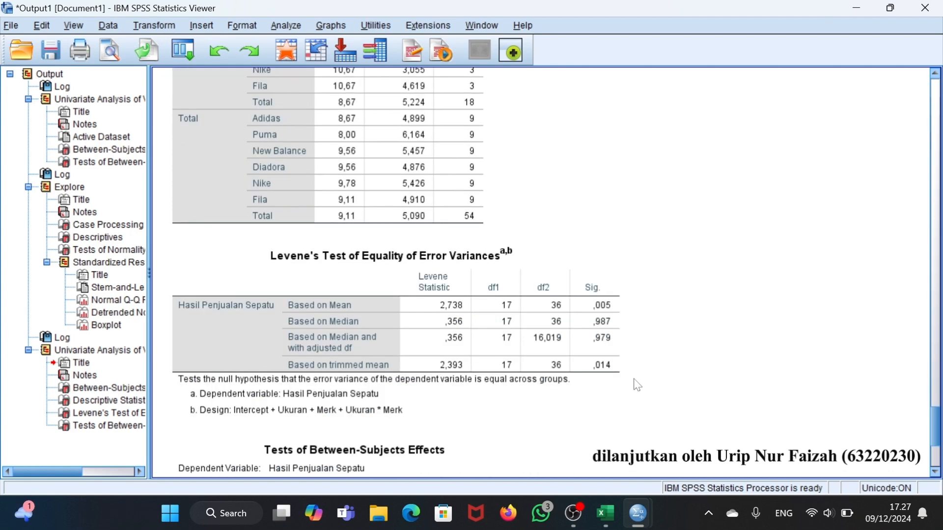
scroll(638, 385, down, 7)
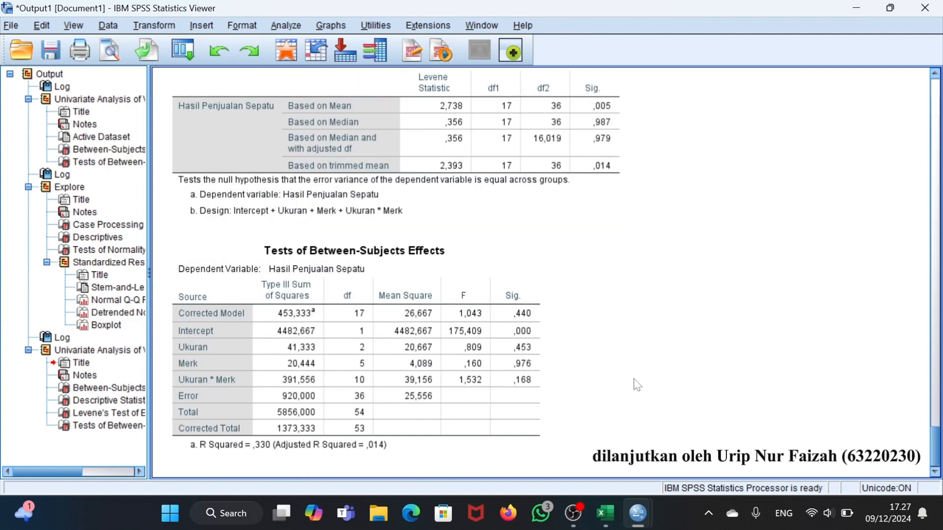
scroll(638, 386, up, 2)
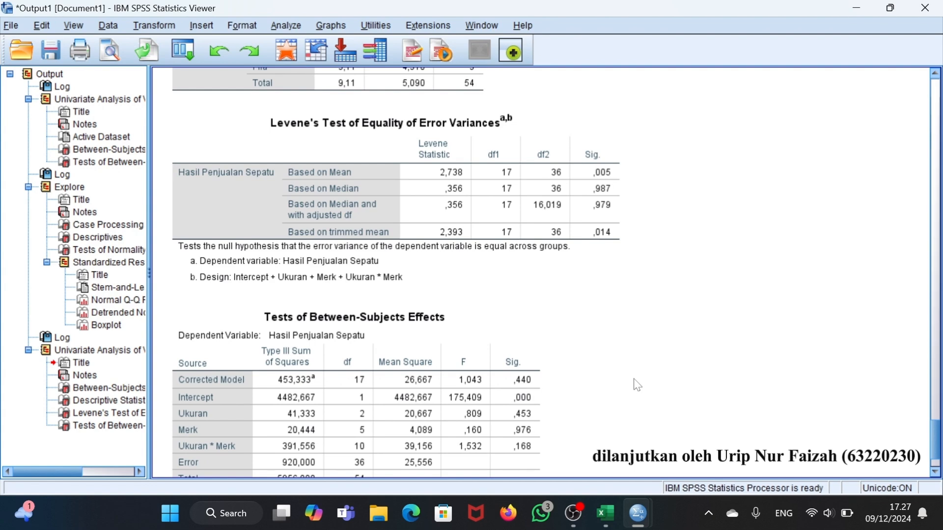
scroll(638, 385, down, 3)
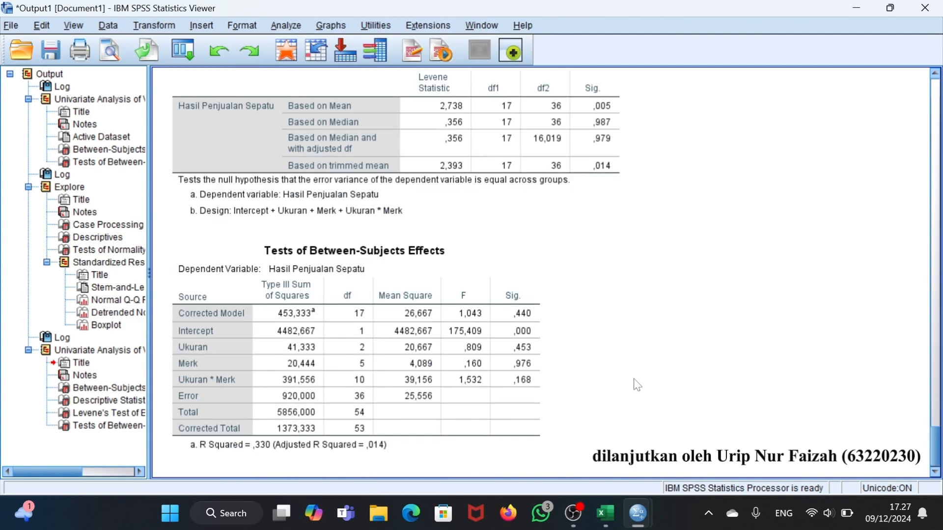